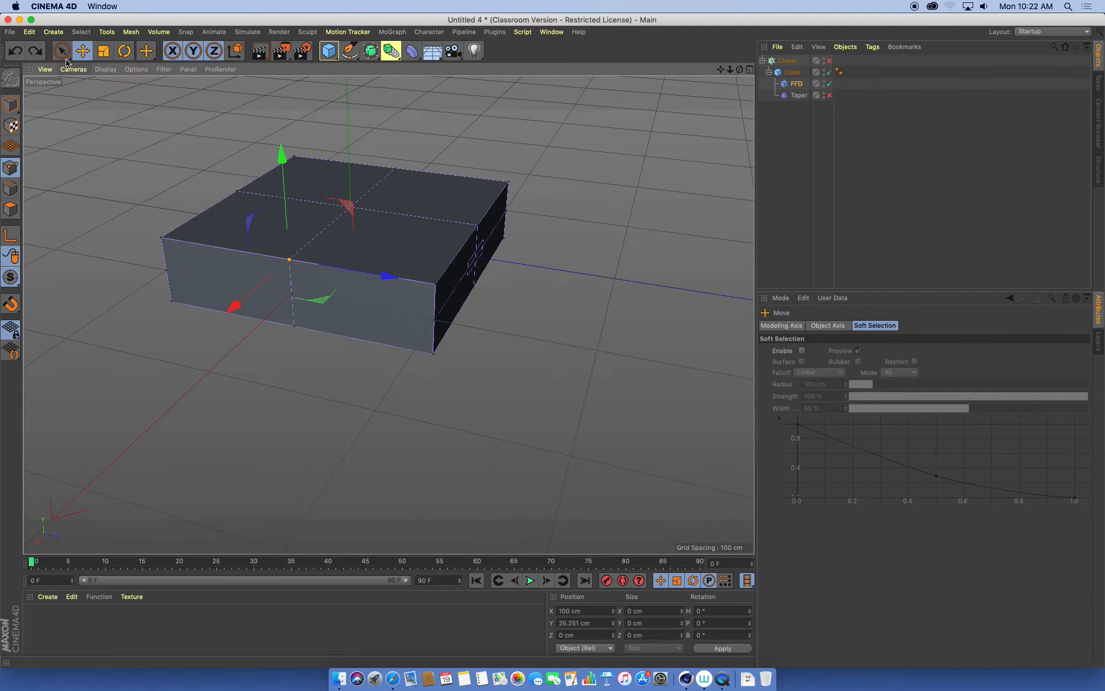
- Live-select the nine FFD points on the cube's end face at Z 100 cm and activate Scale
click(62, 51)
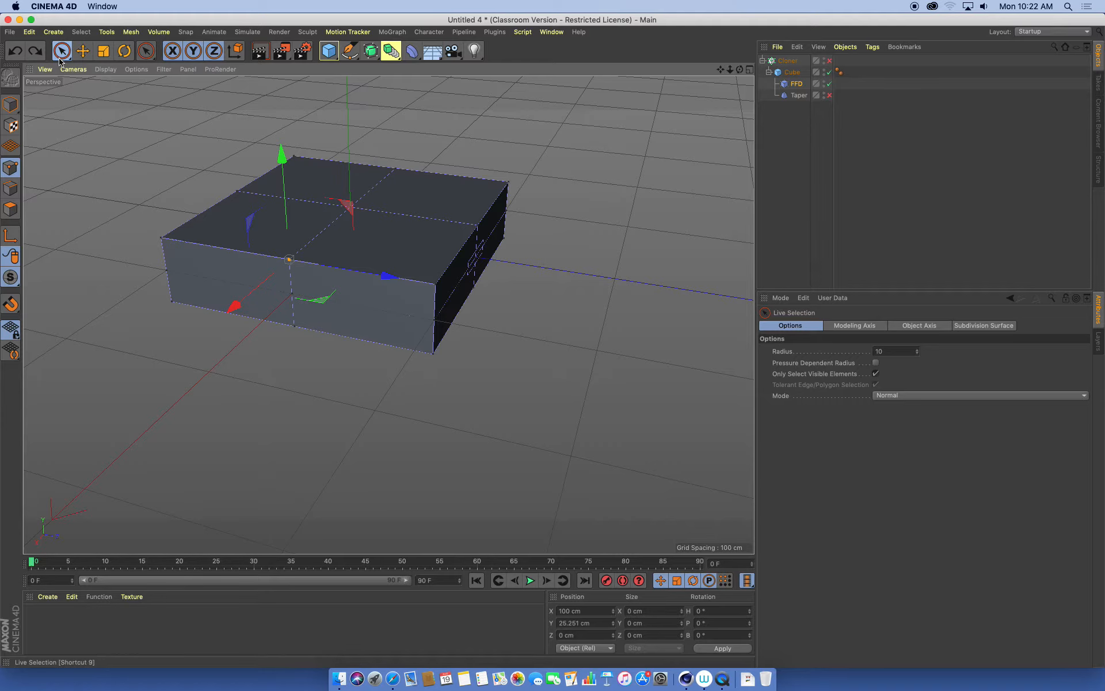
alt+drag(342, 231, 330, 227)
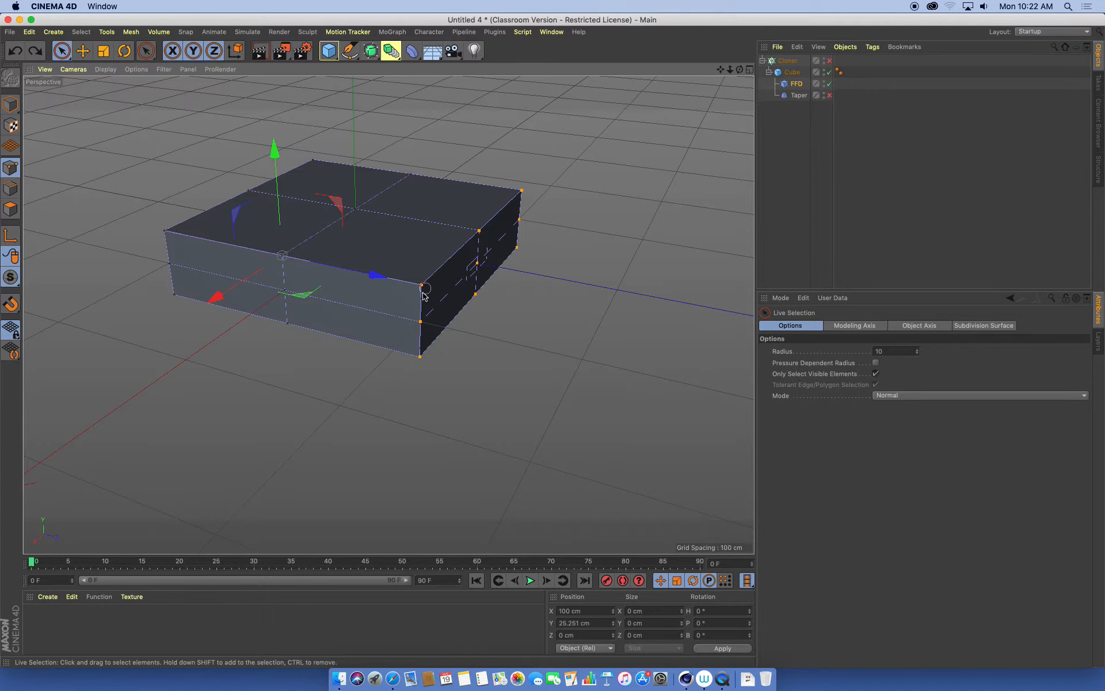
click(460, 268)
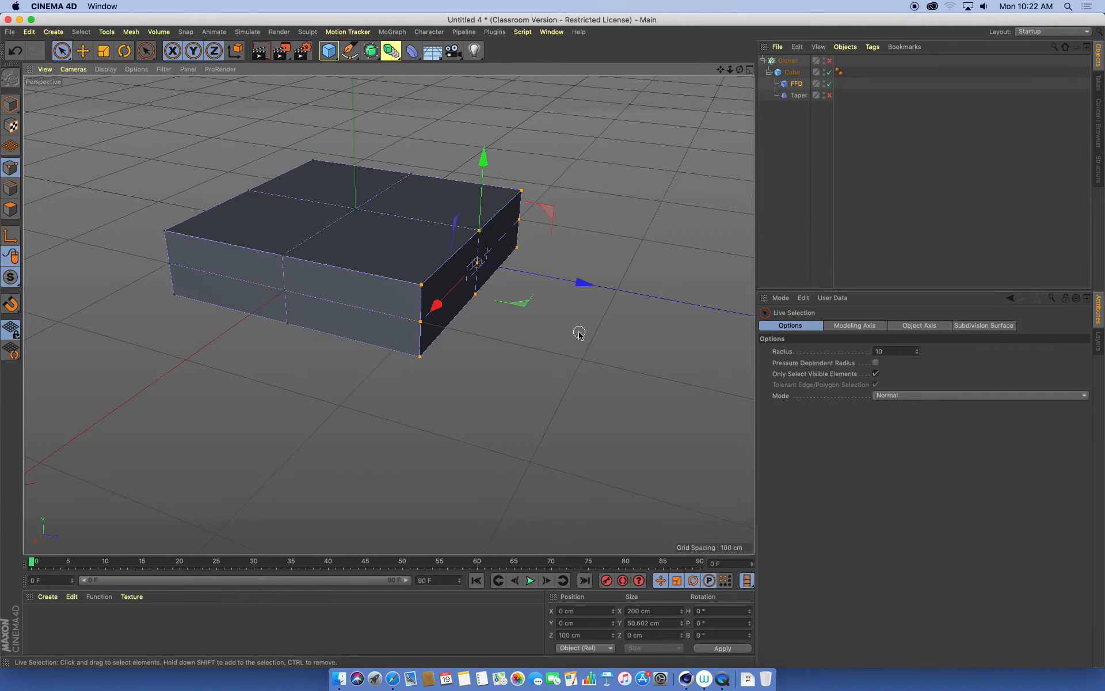
alt+drag(579, 333, 547, 317)
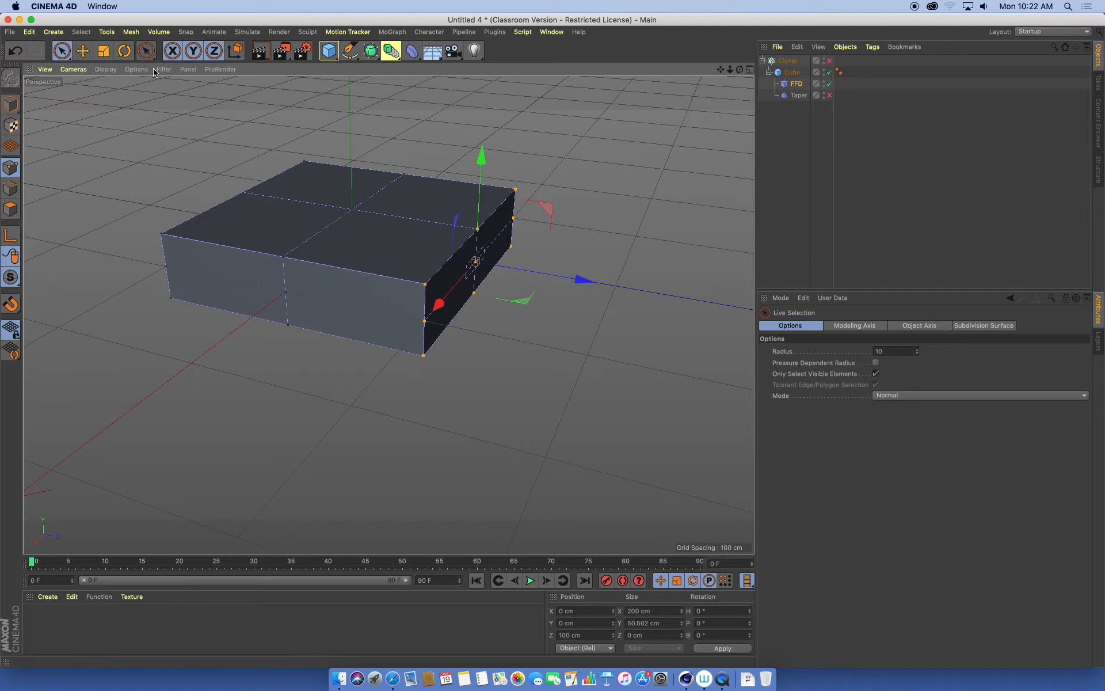
click(103, 52)
mouse_move(482, 153)
mouse_down()
mouse_move(489, 219)
mouse_move(494, 157)
mouse_up()
alt+drag(502, 230, 445, 309)
alt+drag(375, 299, 382, 273)
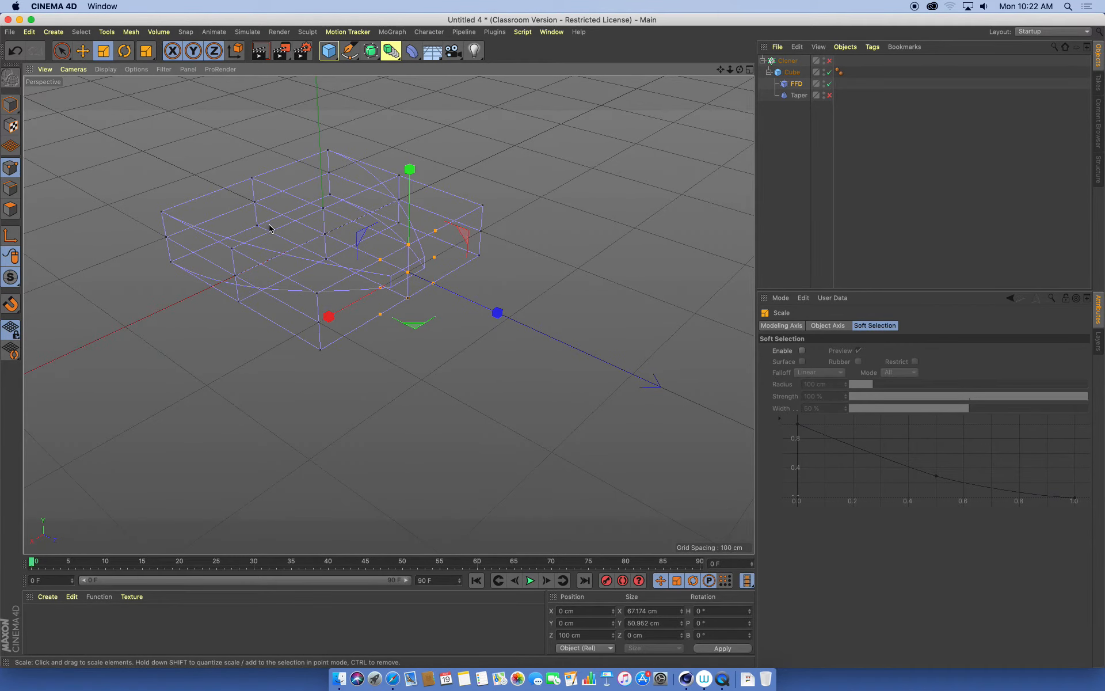
key(super+z)
- Scale the selected end-face points along X only, down to a width of about 45 cm
alt+drag(432, 383, 410, 346)
drag(324, 310, 409, 318)
alt+drag(277, 304, 443, 340)
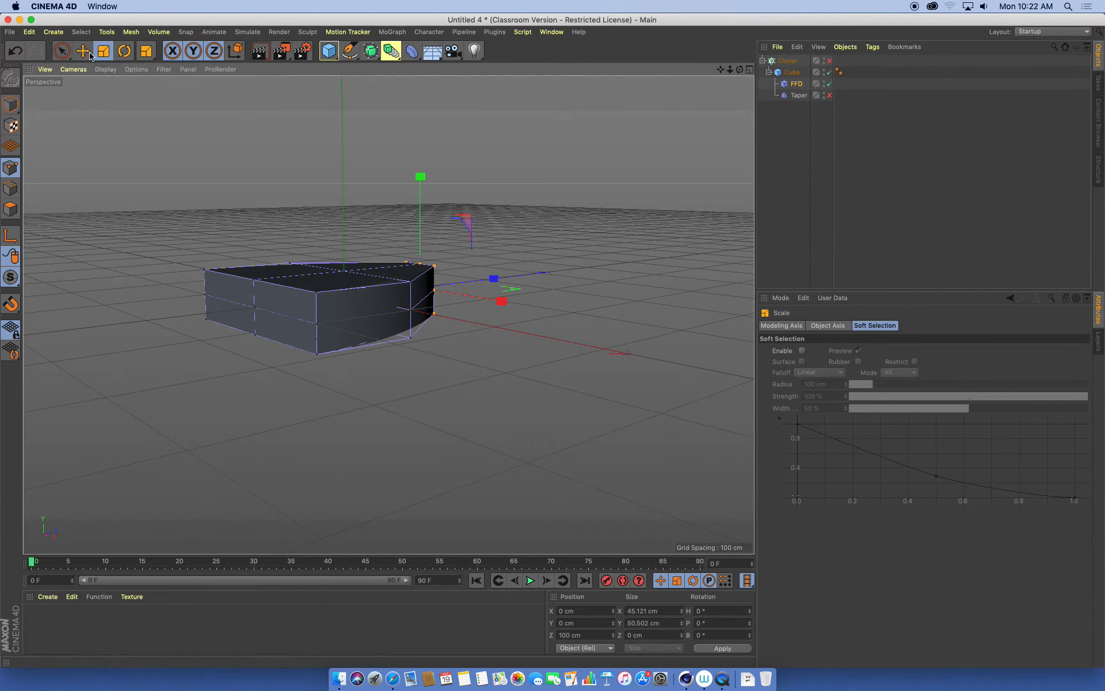
- Select the nine FFD points on the opposite end face at Z -100 cm and scale them along Y to about 9 cm
click(62, 51)
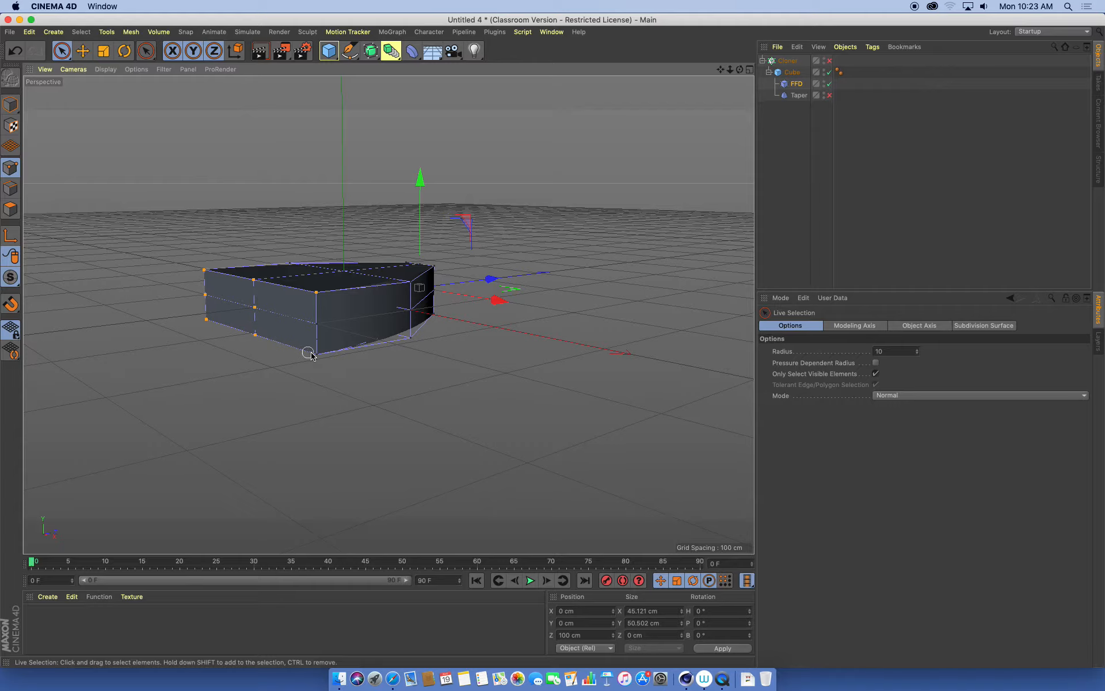
drag(318, 306, 311, 283)
mouse_move(320, 329)
alt+mouse_down()
mouse_move(278, 370)
mouse_move(294, 356)
mouse_move(268, 144)
alt+mouse_up()
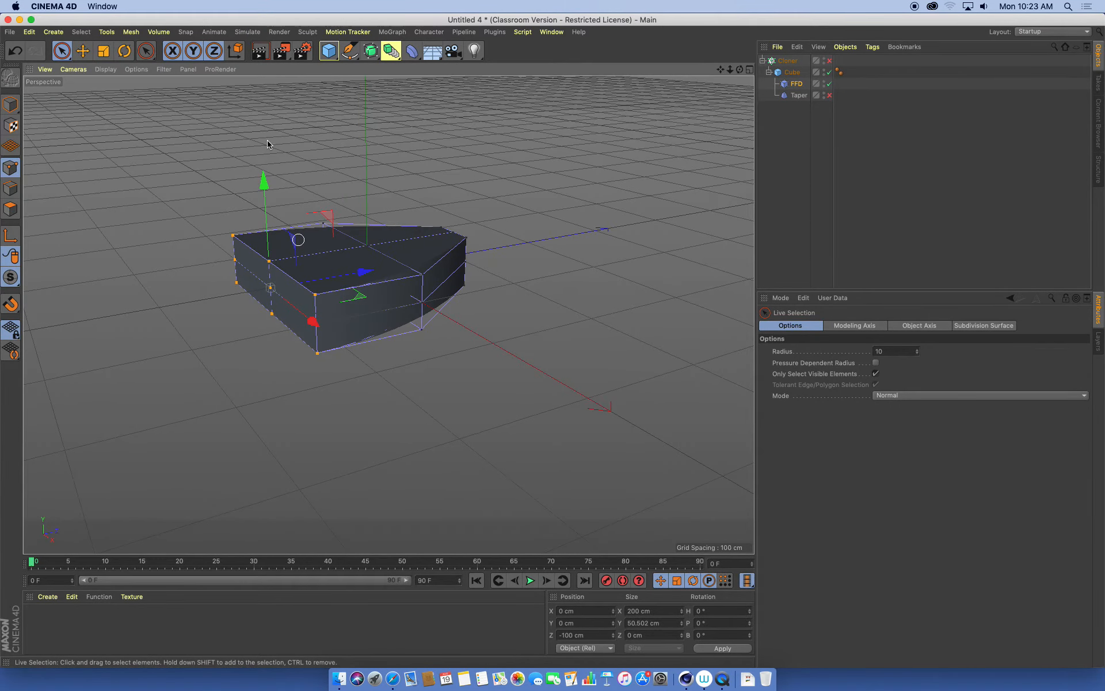
click(103, 53)
drag(264, 180, 269, 265)
alt+drag(269, 265, 446, 263)
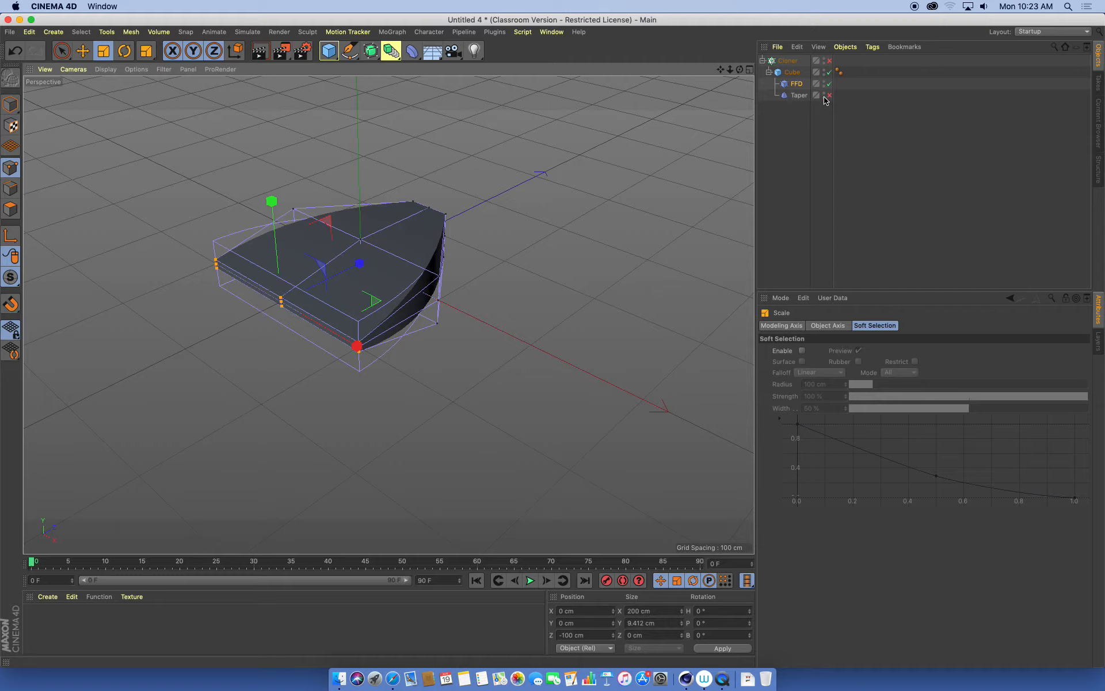
- Enable the Cloner and examine the ring of reshaped segments from a low angle
click(829, 61)
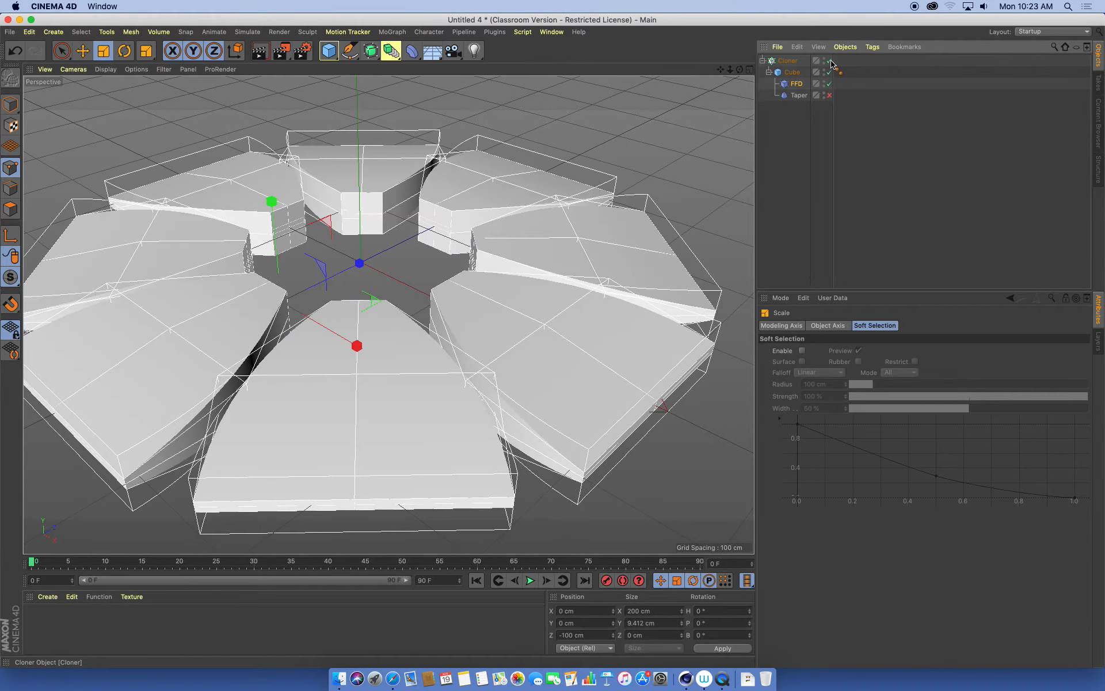
mouse_move(518, 291)
alt+mouse_down()
mouse_move(479, 217)
mouse_move(491, 251)
alt+mouse_up()
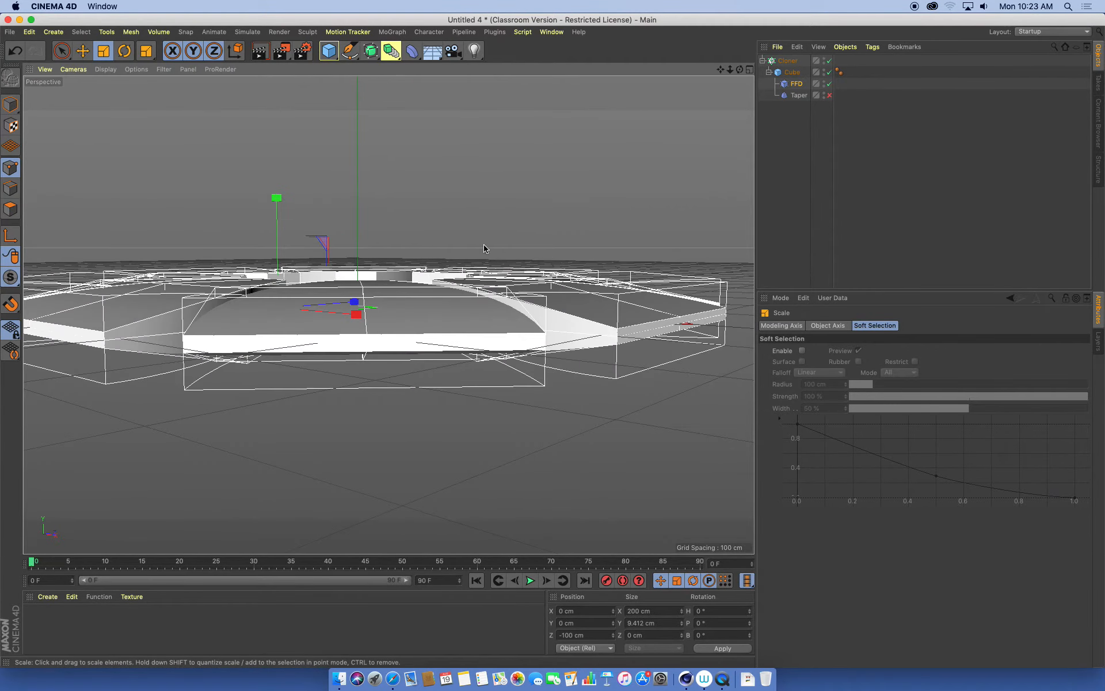
mouse_move(596, 324)
alt+mouse_down()
mouse_move(444, 333)
mouse_move(506, 284)
mouse_move(579, 313)
mouse_move(453, 282)
alt+mouse_up()
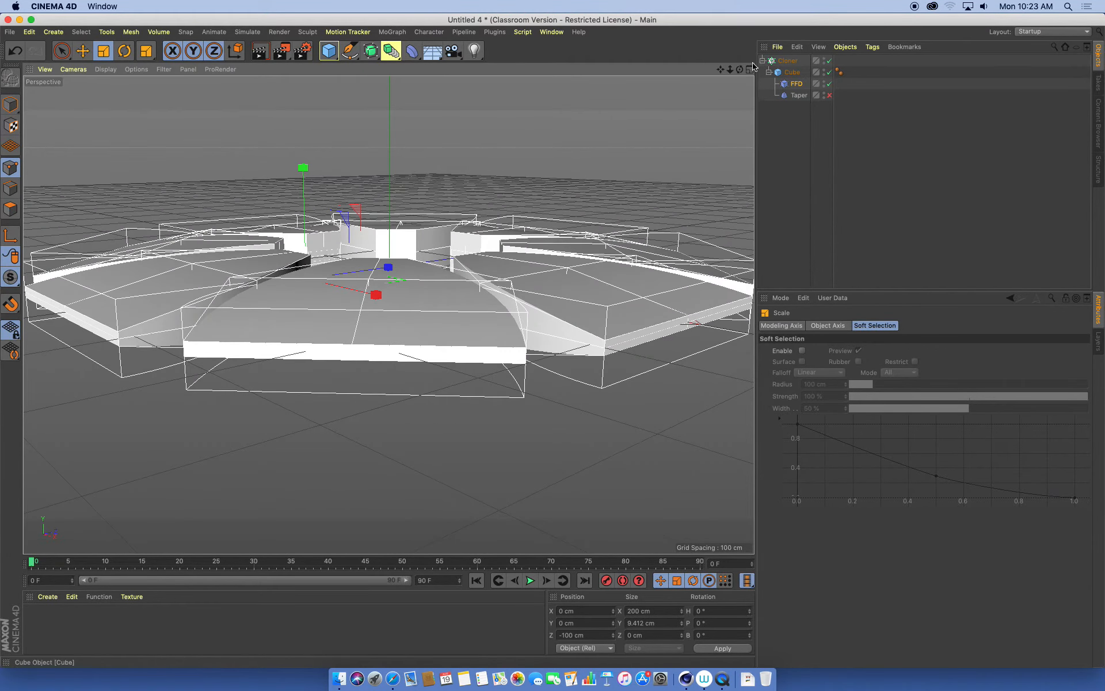
- Delete the Taper deformer under the cube and frame the whole ring of clones
click(798, 95)
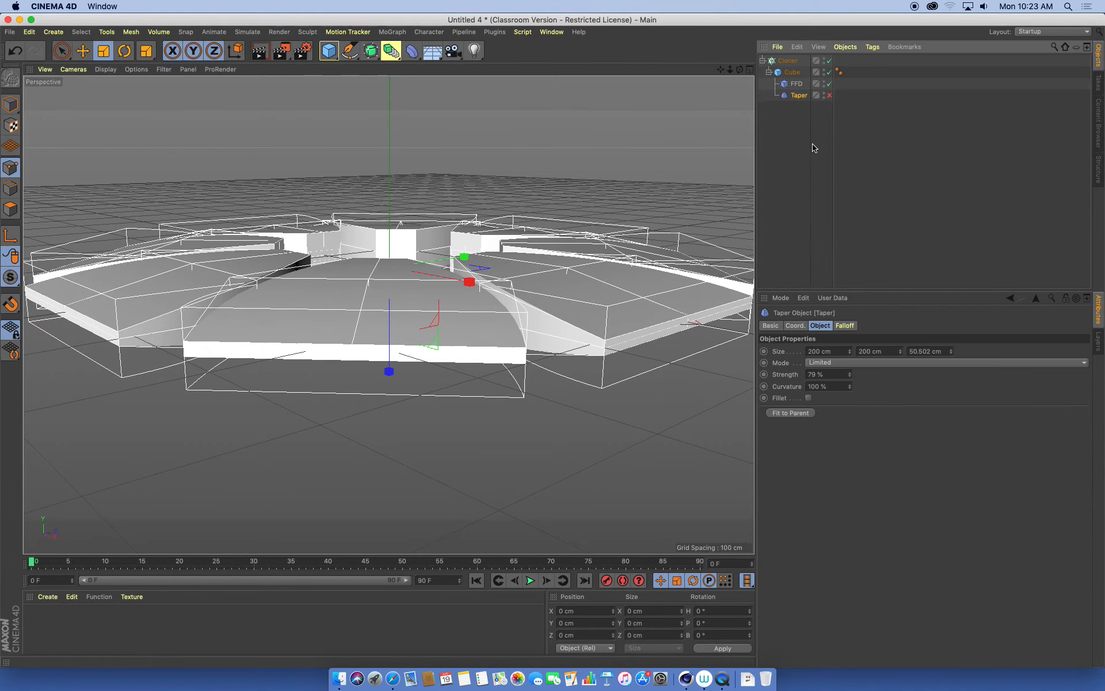
key(Delete)
key(h)
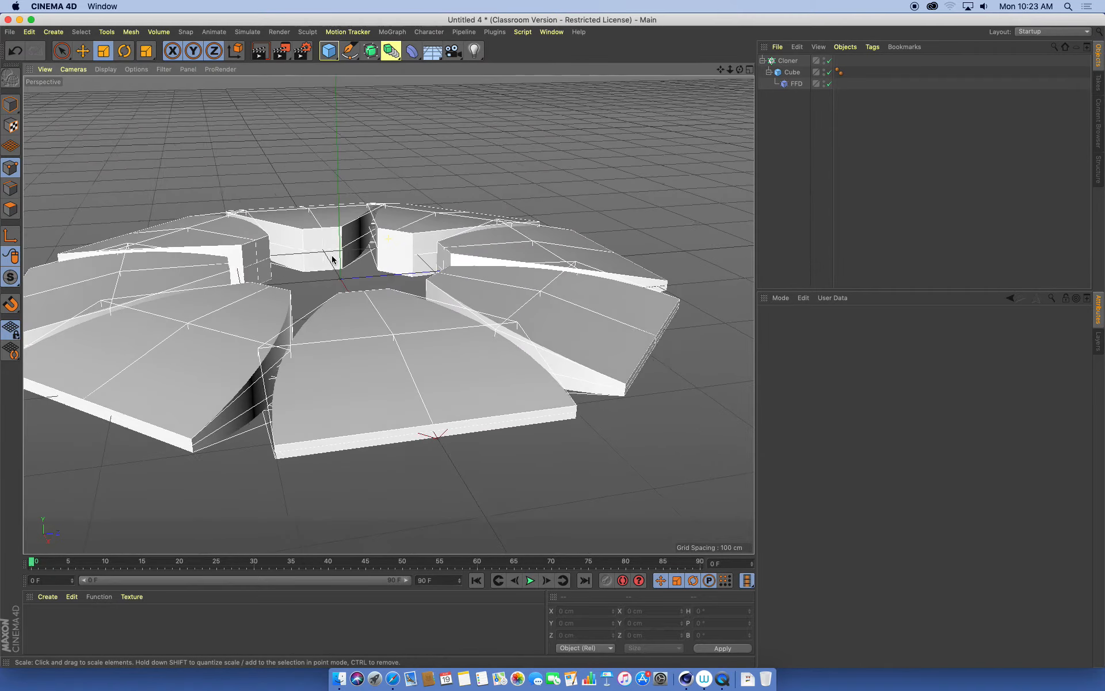
alt+drag(626, 171, 604, 329)
alt+right_drag(607, 328, 540, 323)
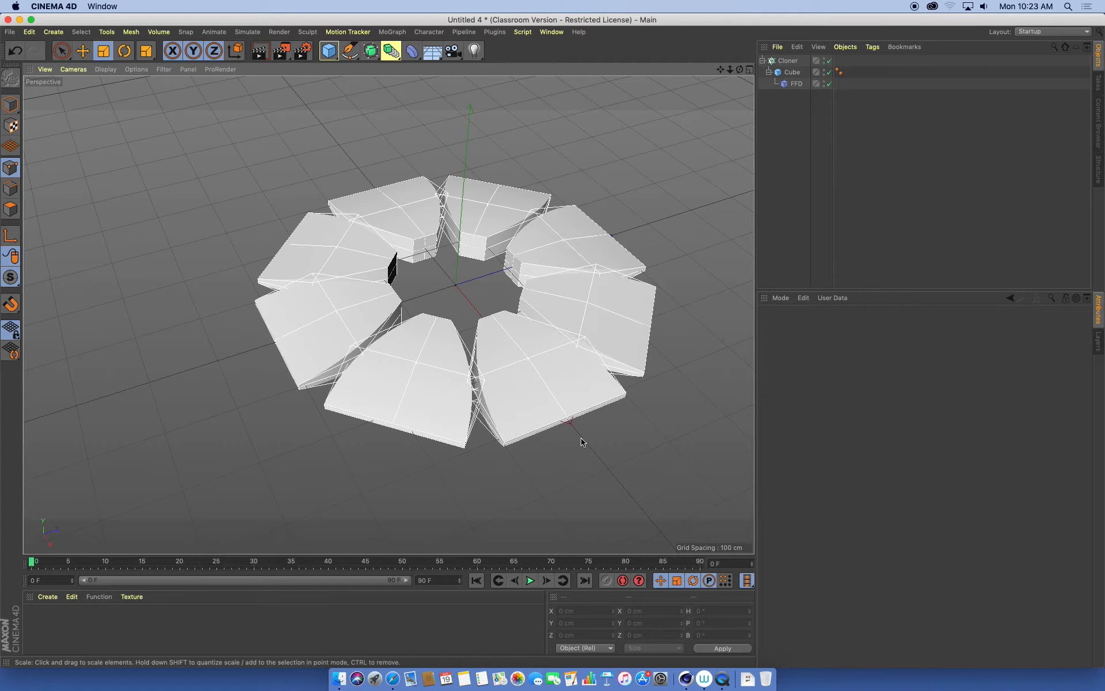
- Disable the Cloner to isolate the single deformed cube segment for closer editing
click(829, 62)
alt+drag(568, 281, 535, 277)
alt+right_drag(518, 279, 586, 268)
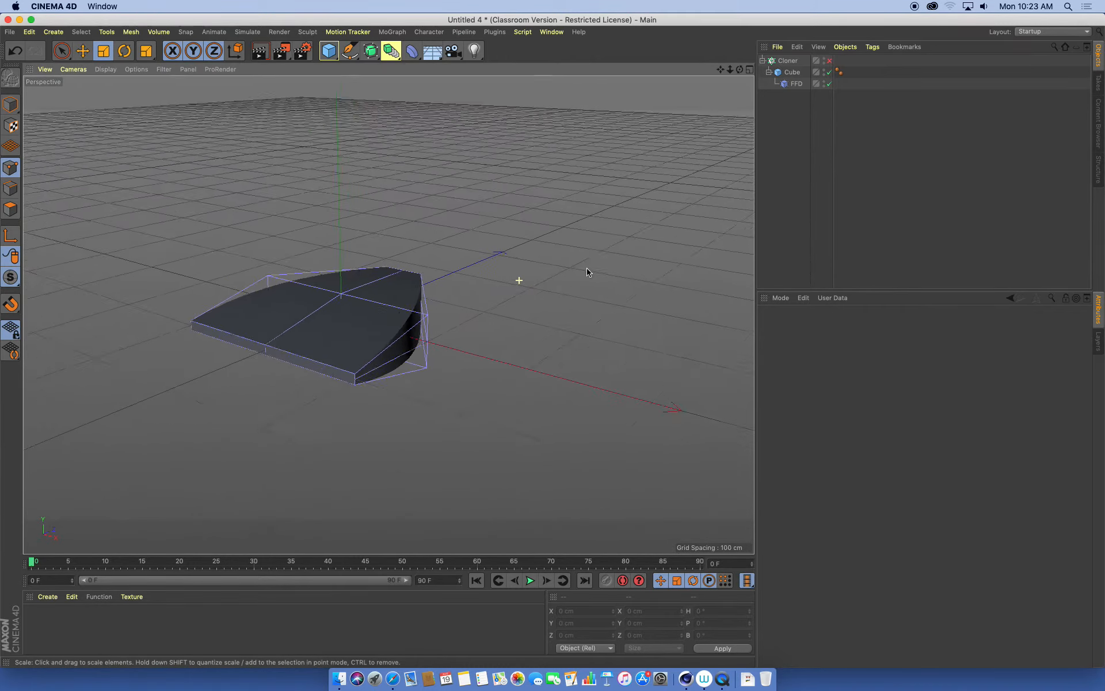
scroll(477, 271, up, 3)
alt+middle_drag(477, 271, 541, 254)
alt+right_drag(481, 282, 612, 254)
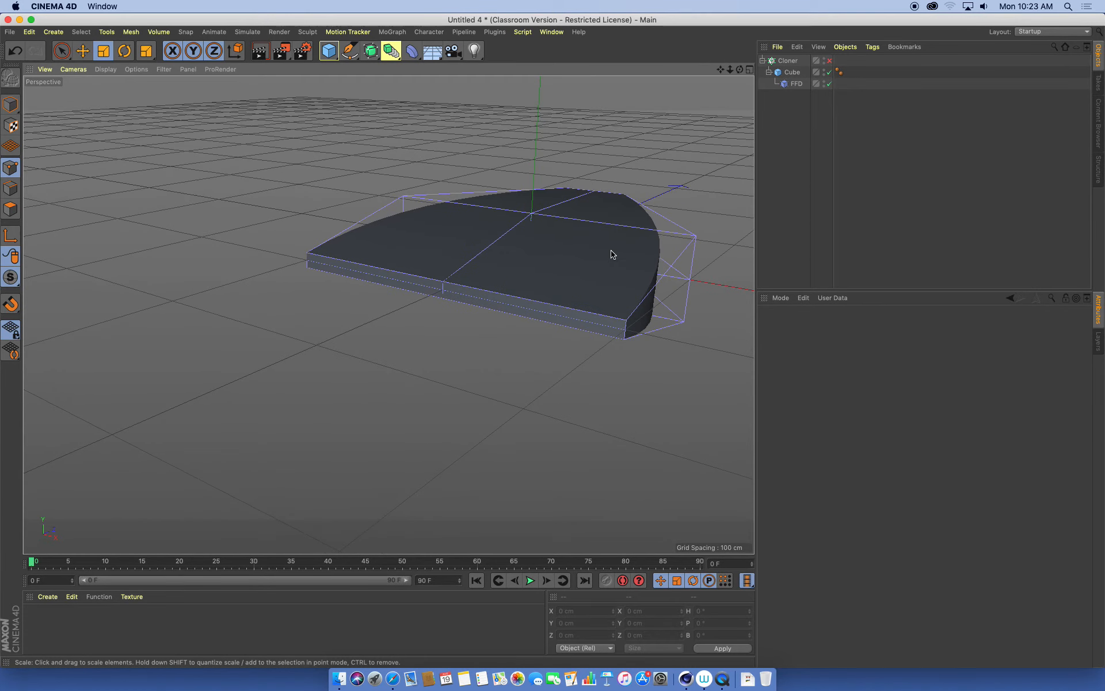
- Select the FFD's middle column of points on the thin outer edge and move them outward to about Z -157 cm
click(796, 86)
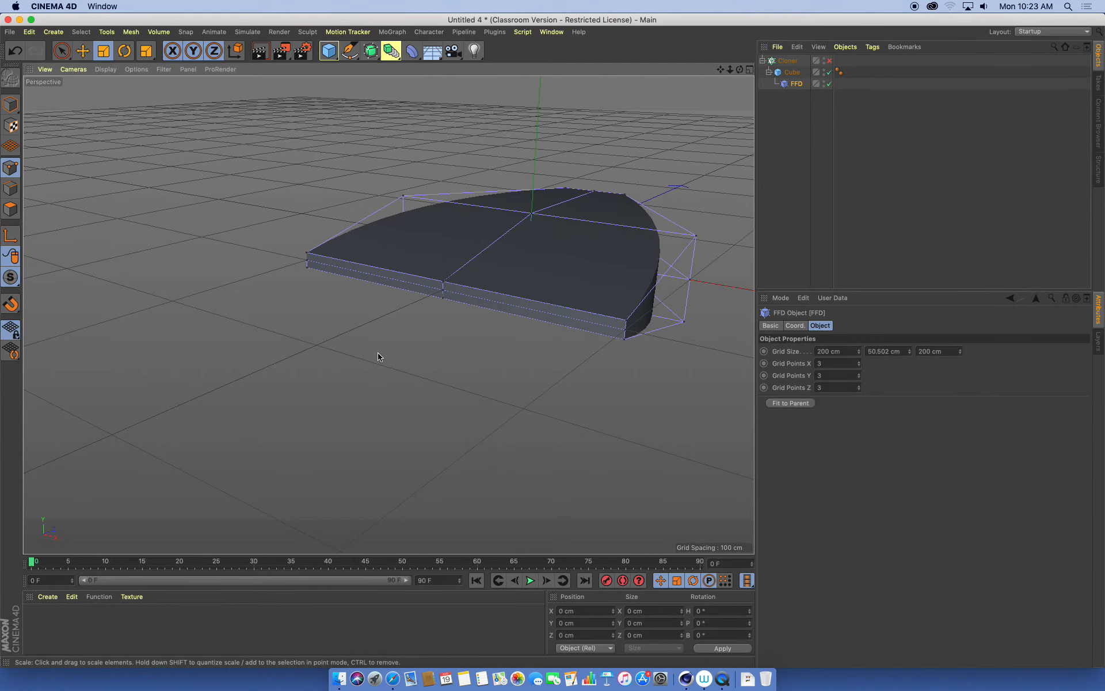
alt+right_drag(377, 354, 402, 353)
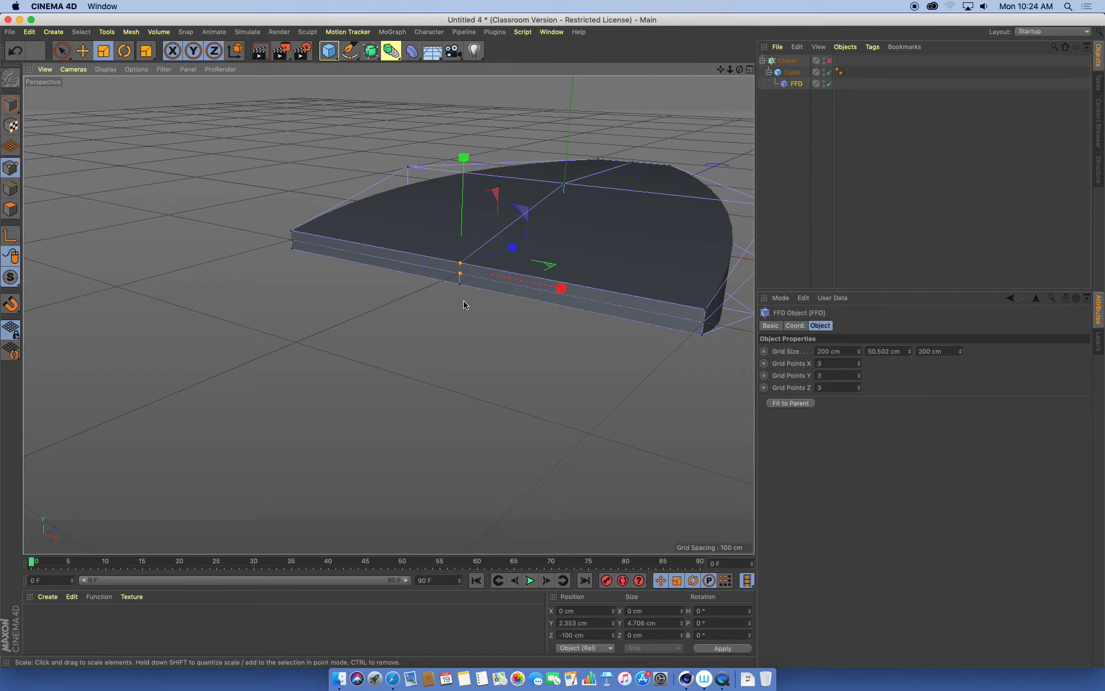
alt+drag(475, 324, 444, 314)
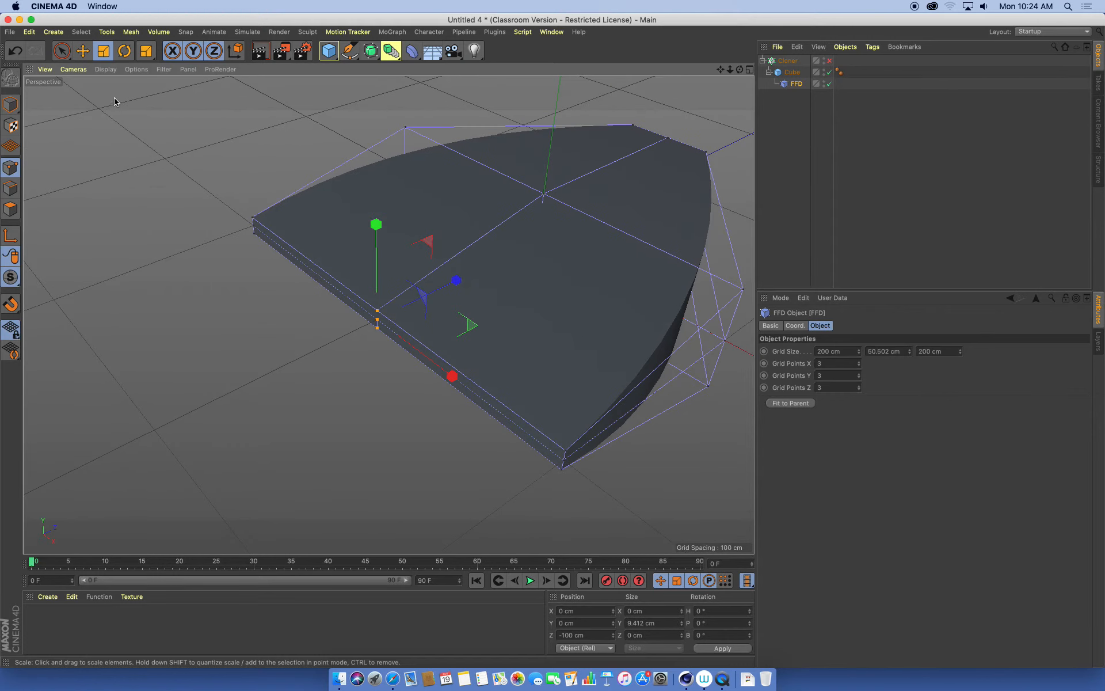
key(e)
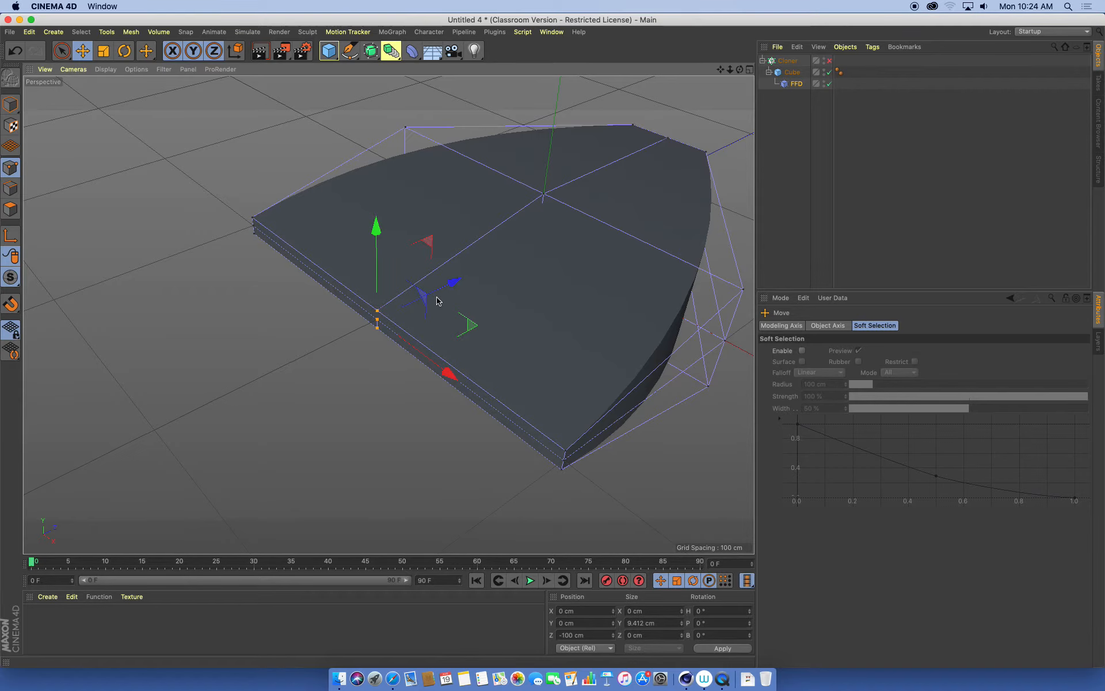
drag(453, 282, 413, 394)
drag(372, 296, 364, 323)
alt+drag(198, 222, 553, 260)
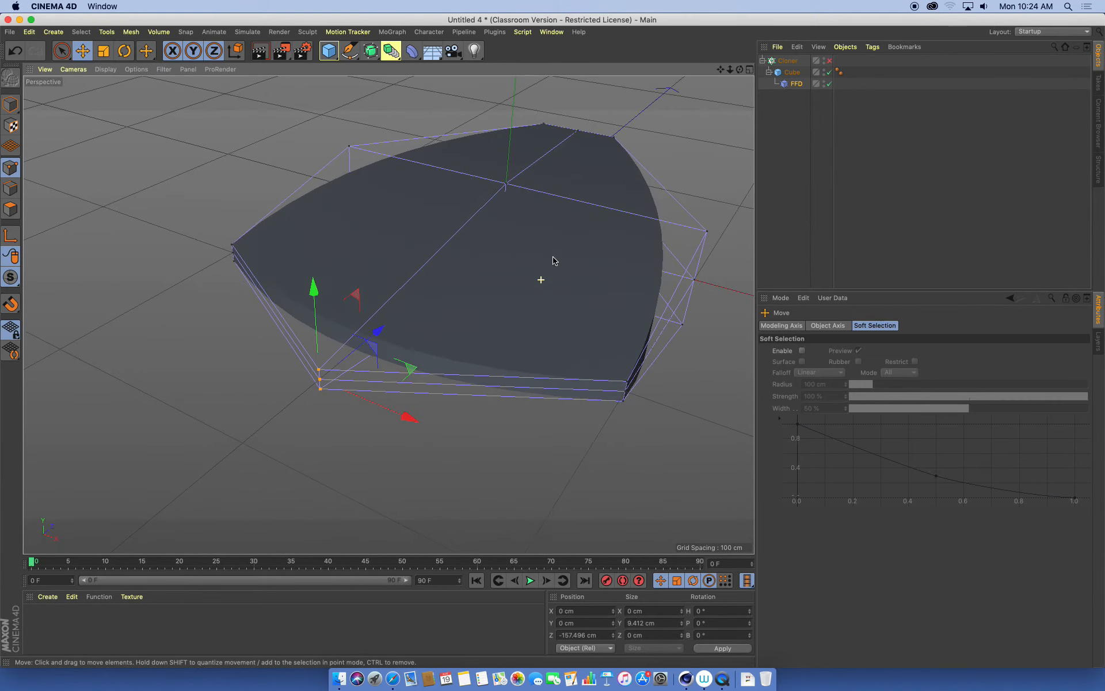
- Set the viewport display to Gouraud Shading (Lines) and pull the selected edge points out to about Z -185 cm
click(105, 69)
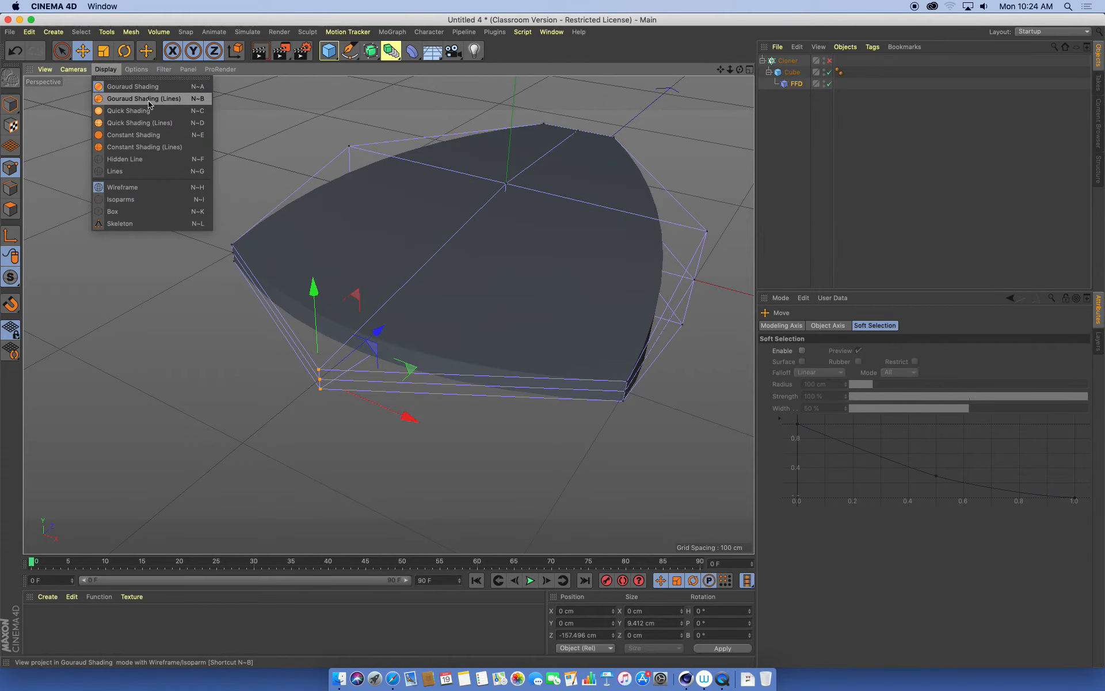
click(148, 99)
mouse_move(270, 236)
alt+mouse_down()
mouse_move(313, 253)
mouse_move(314, 308)
alt+mouse_up()
drag(384, 355, 337, 386)
alt+drag(358, 340, 384, 258)
alt+drag(547, 329, 584, 375)
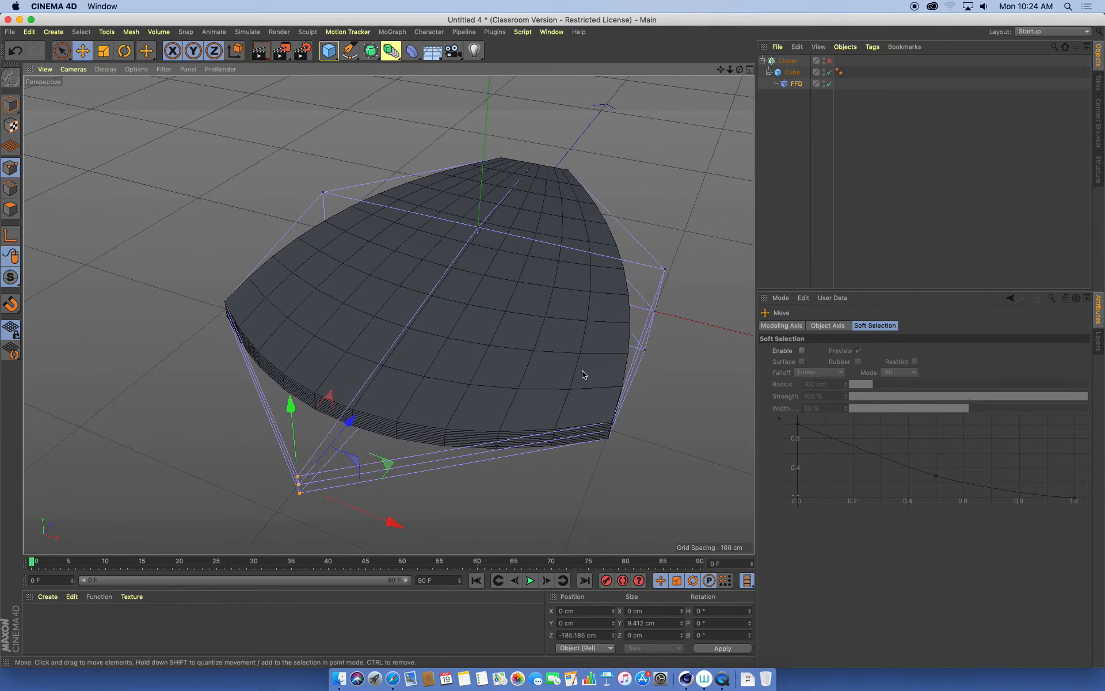
- Enable the Cloner to examine the ring of rounded segments, and disable it again to inspect the single segment's curved edge
click(829, 61)
alt+right_drag(497, 284, 338, 295)
alt+drag(448, 339, 518, 333)
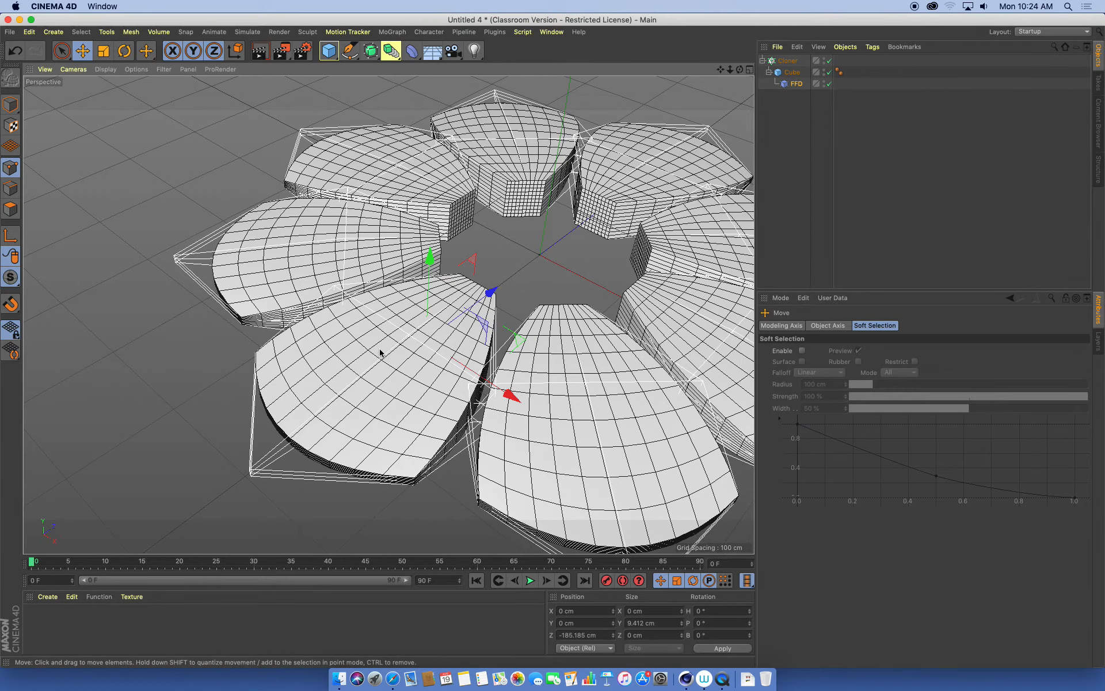
scroll(516, 322, down, 4)
alt+middle_drag(516, 324, 424, 329)
click(830, 61)
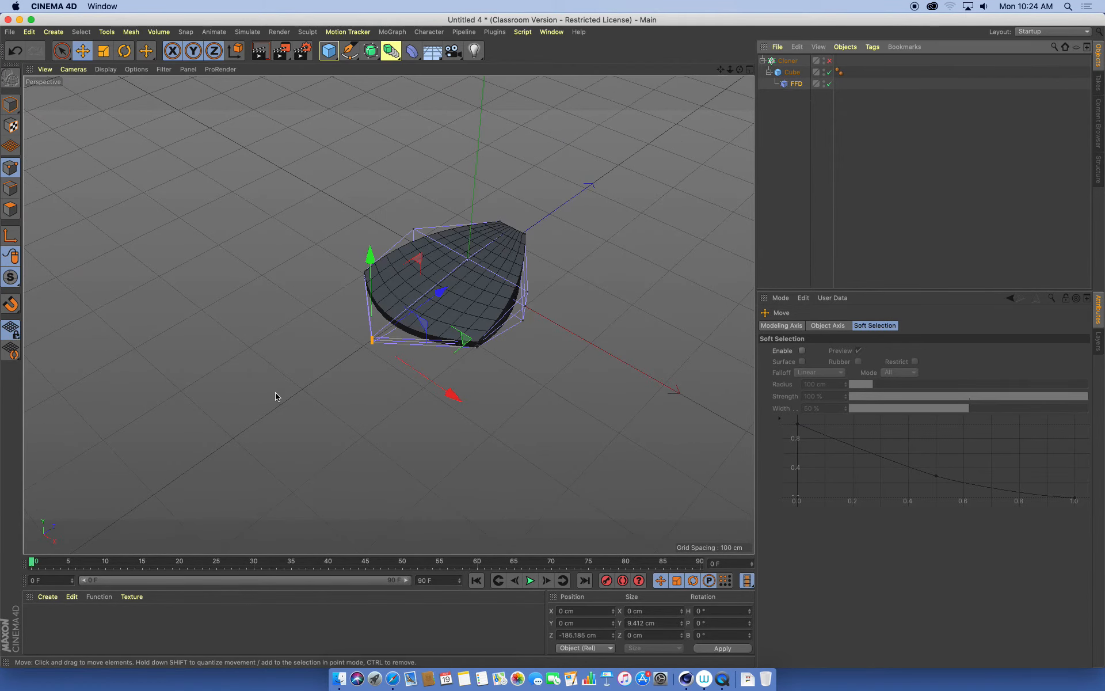
scroll(379, 357, up, 6)
scroll(347, 304, down, 6)
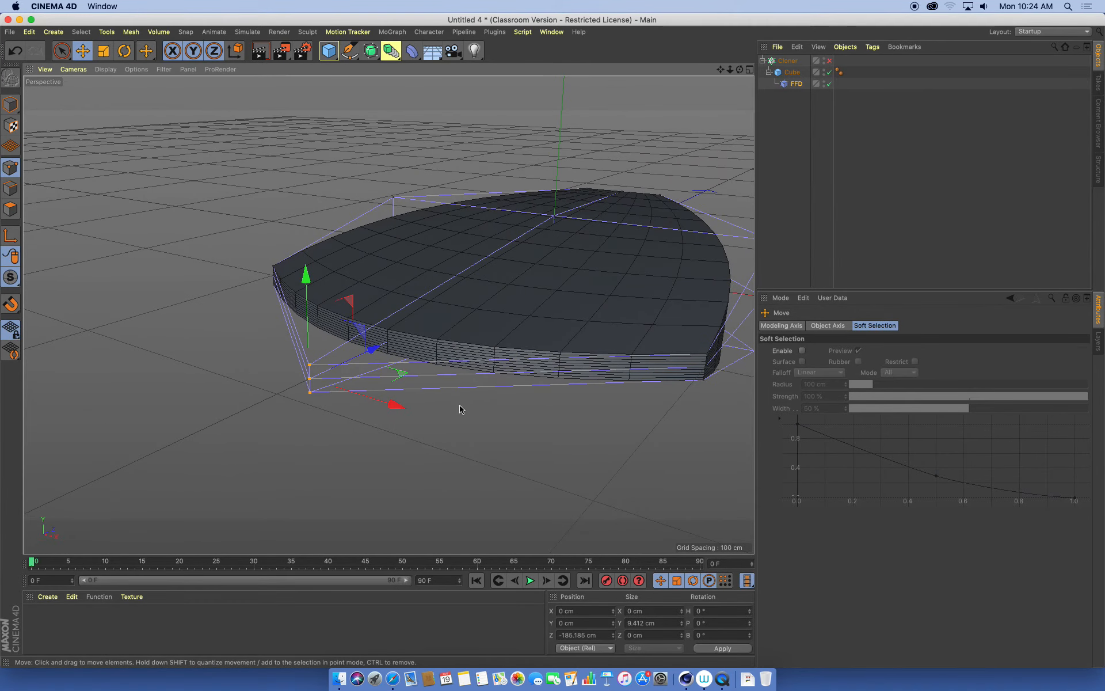
alt+drag(494, 392, 458, 265)
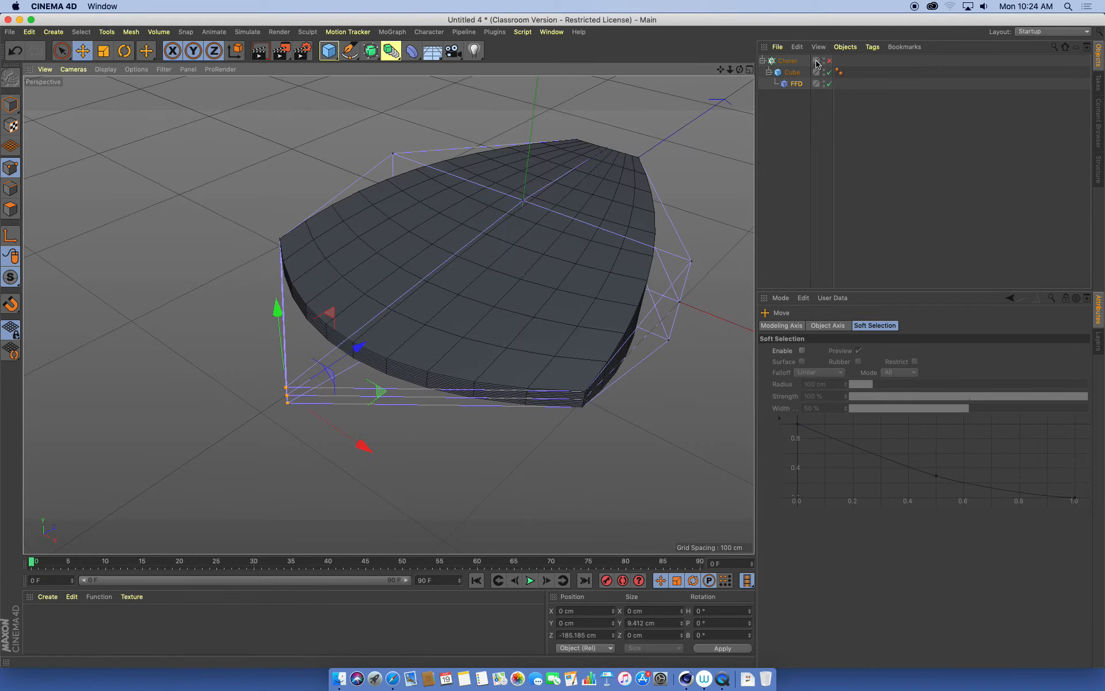
- Enable the Cloner and move the selected outer-edge FFD points inward to about Z -138 cm, smoothing the ring's outline
click(829, 61)
scroll(521, 248, down, 4)
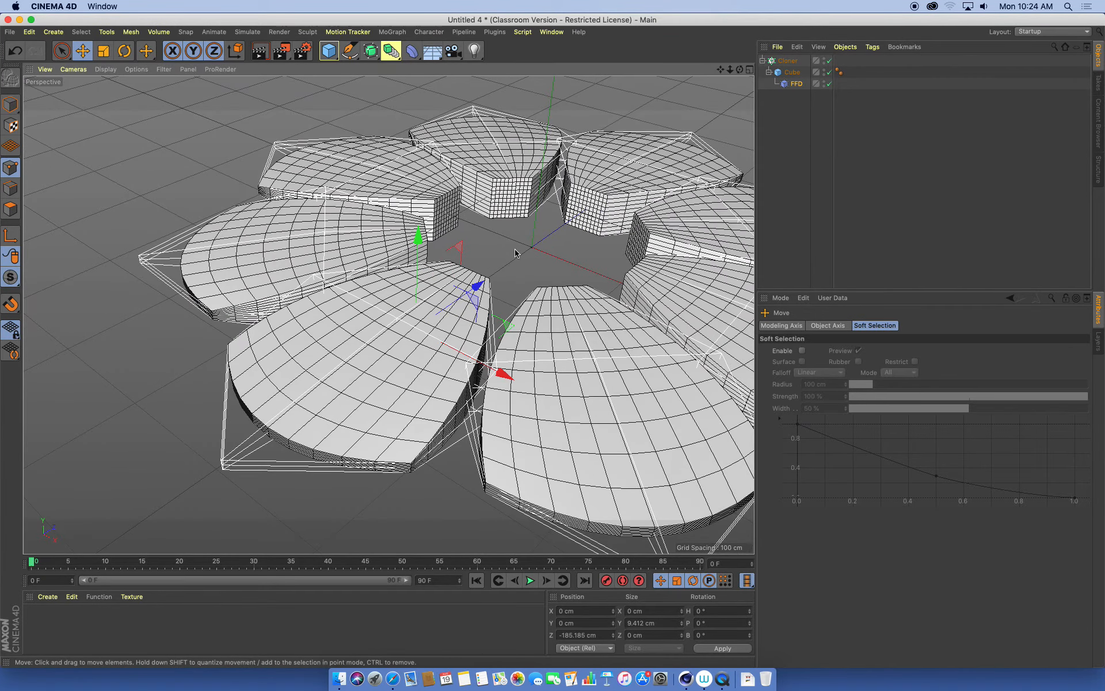
scroll(517, 266, up, 3)
drag(518, 268, 355, 303)
scroll(538, 278, down, 4)
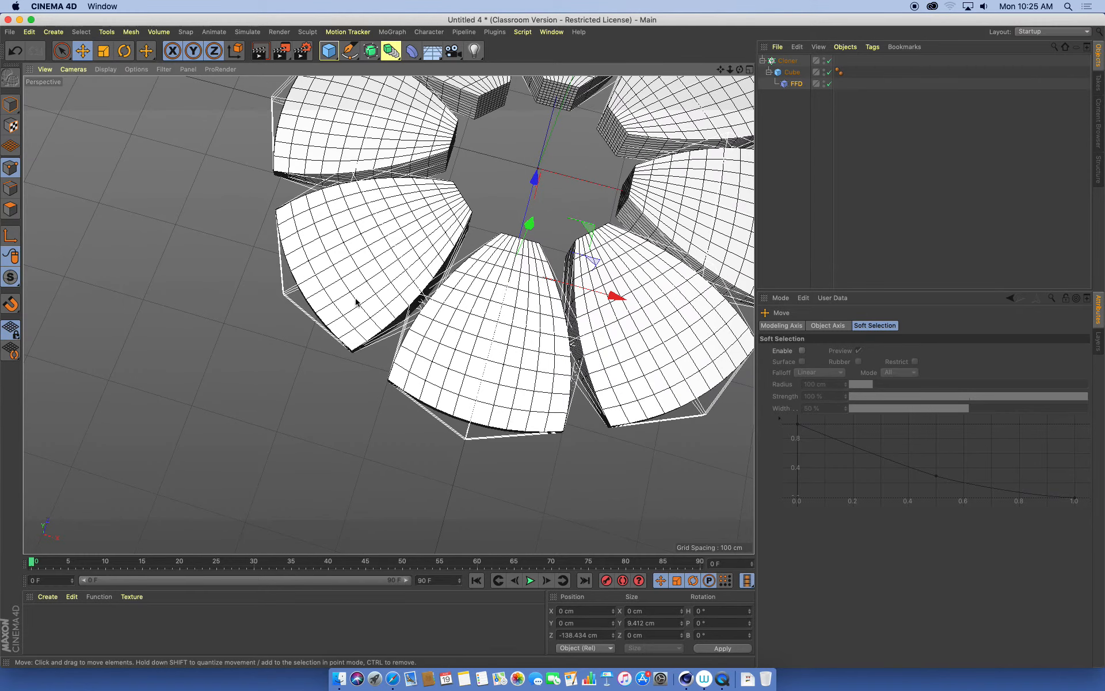
scroll(632, 347, down, 4)
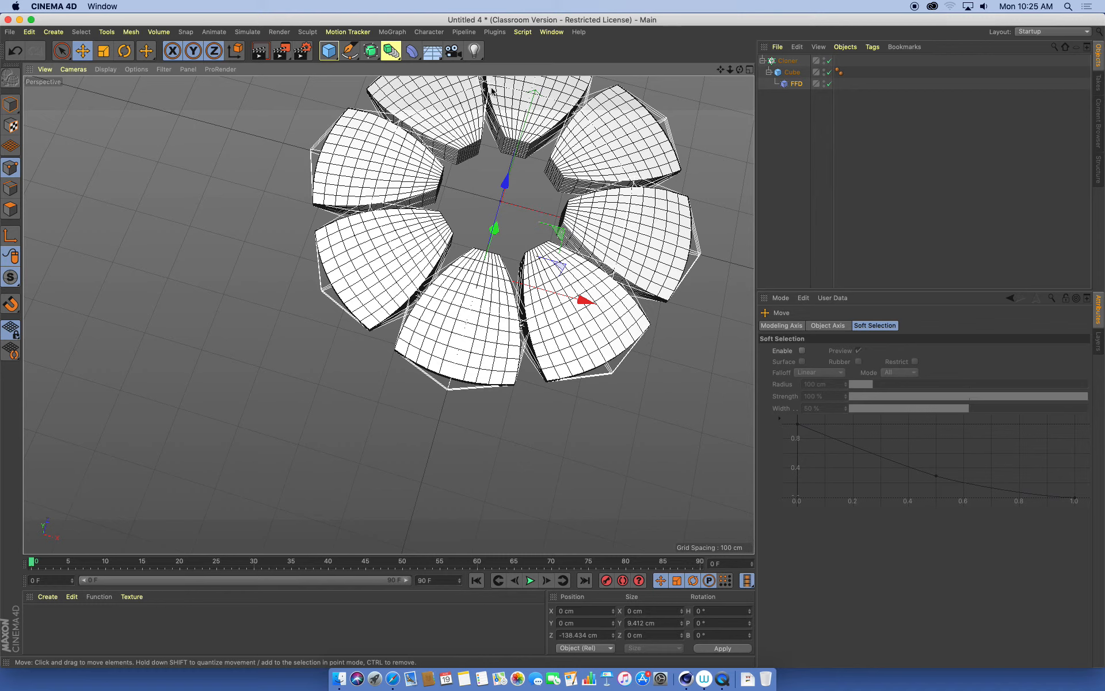
- Set the Cloner's transform P.Z to 100 cm, bringing the segments closer together around the centre
click(794, 61)
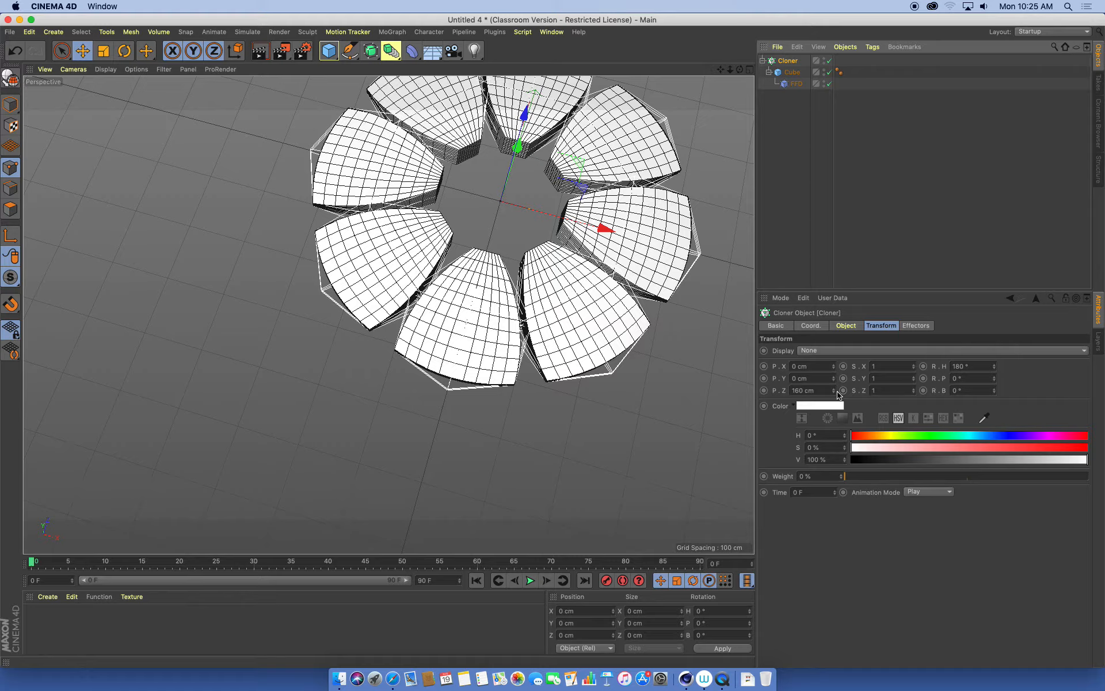
mouse_move(838, 390)
mouse_down()
mouse_move(838, 426)
mouse_move(838, 415)
mouse_up()
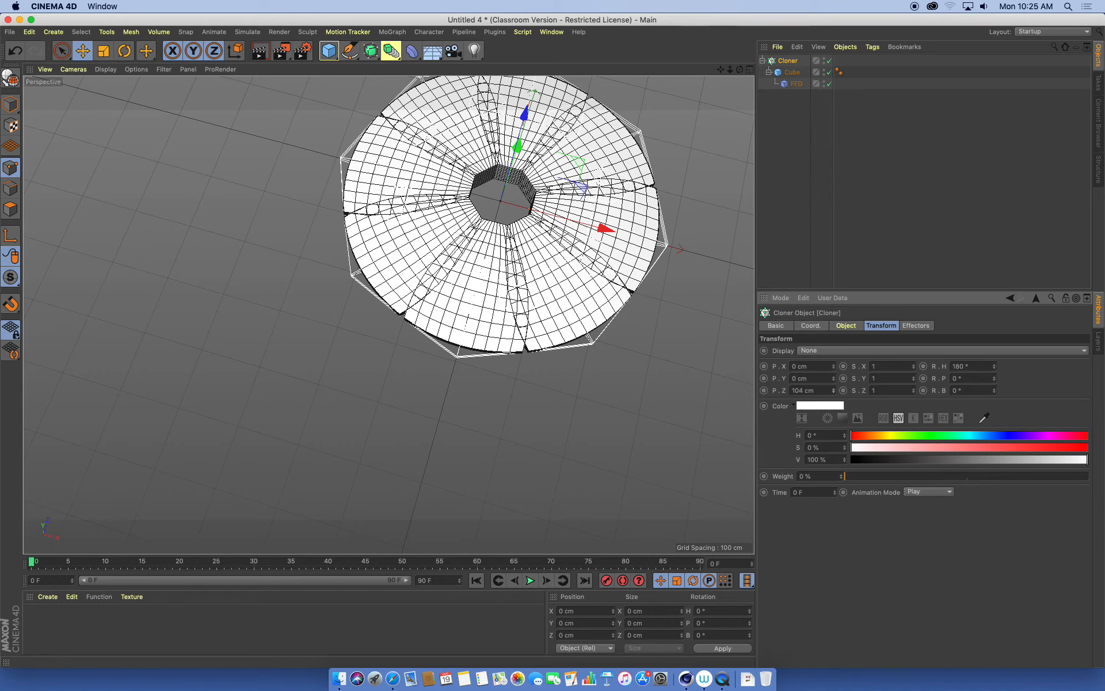
drag(838, 396, 838, 400)
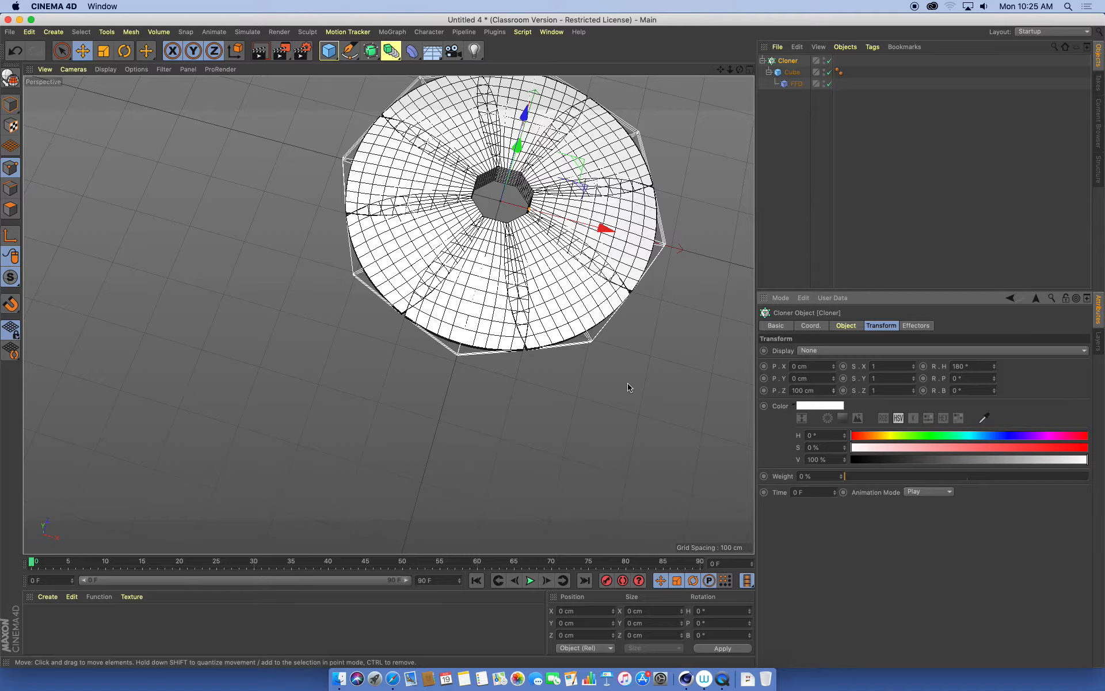
alt+drag(649, 391, 554, 322)
alt+right_drag(554, 322, 645, 295)
alt+drag(425, 381, 399, 336)
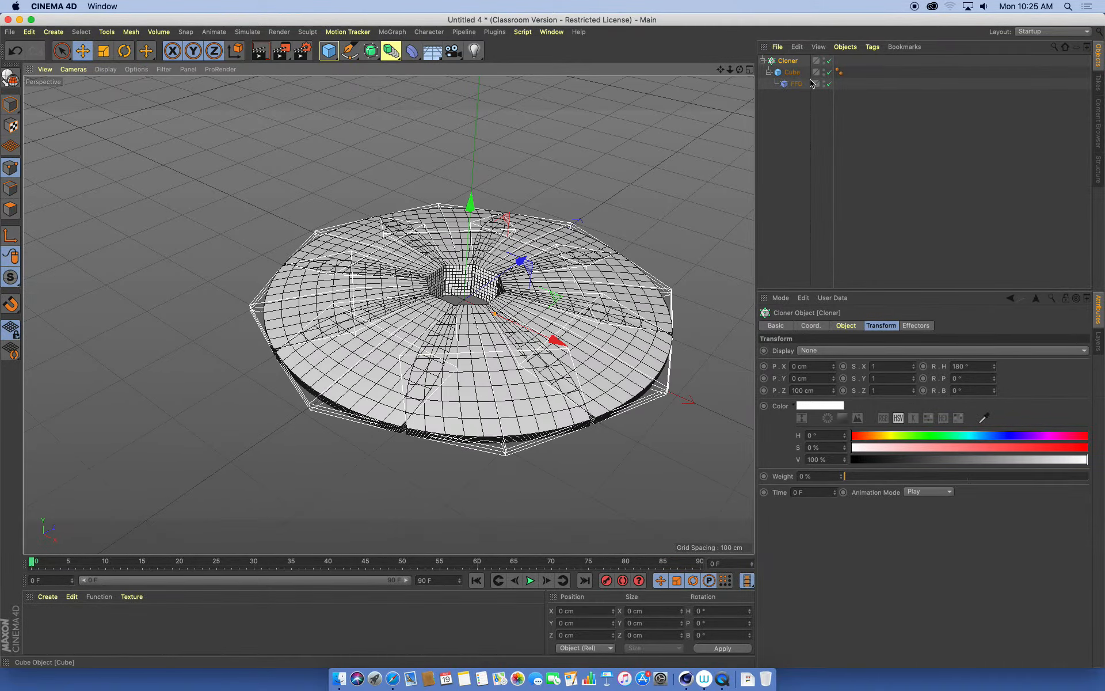
- Toggle the Cloner to compare the single segment with the full ring, leaving it disabled to inspect the segment's sides
click(830, 61)
alt+drag(562, 259, 469, 274)
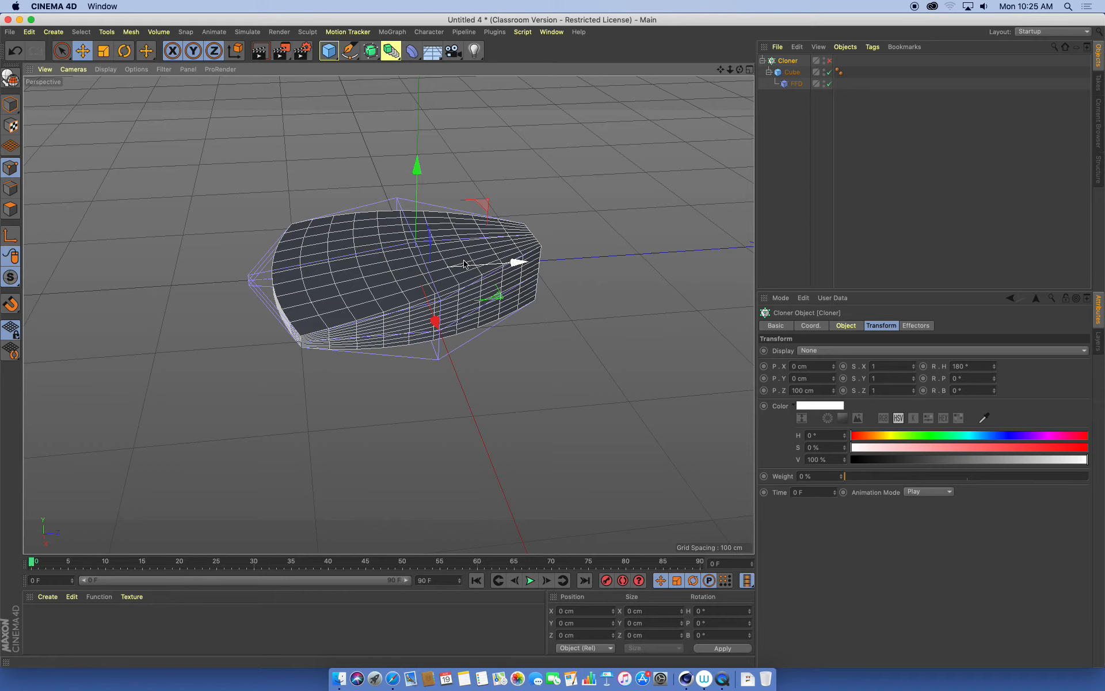
alt+drag(481, 264, 446, 311)
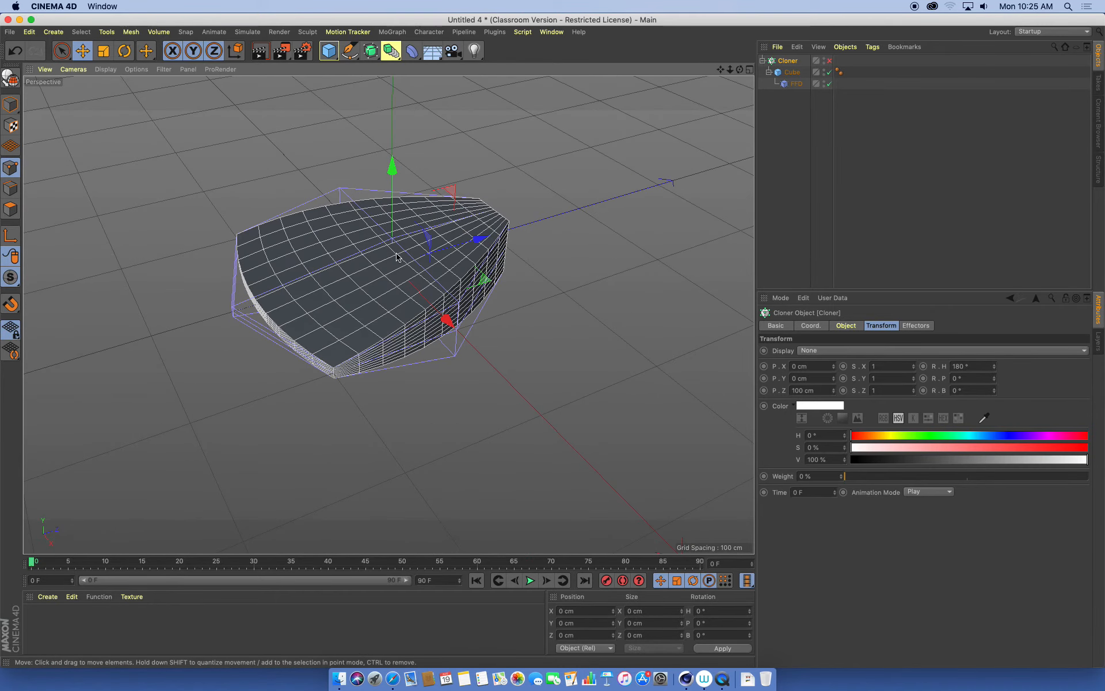
click(829, 61)
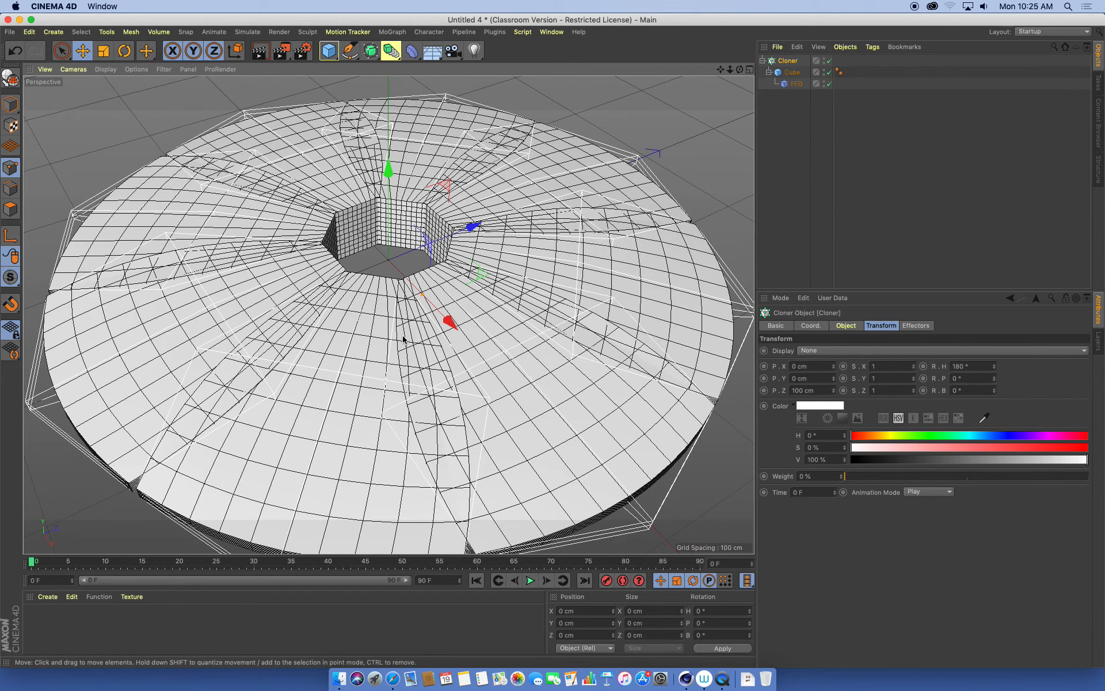
scroll(408, 399, down, 2)
scroll(419, 403, up, 2)
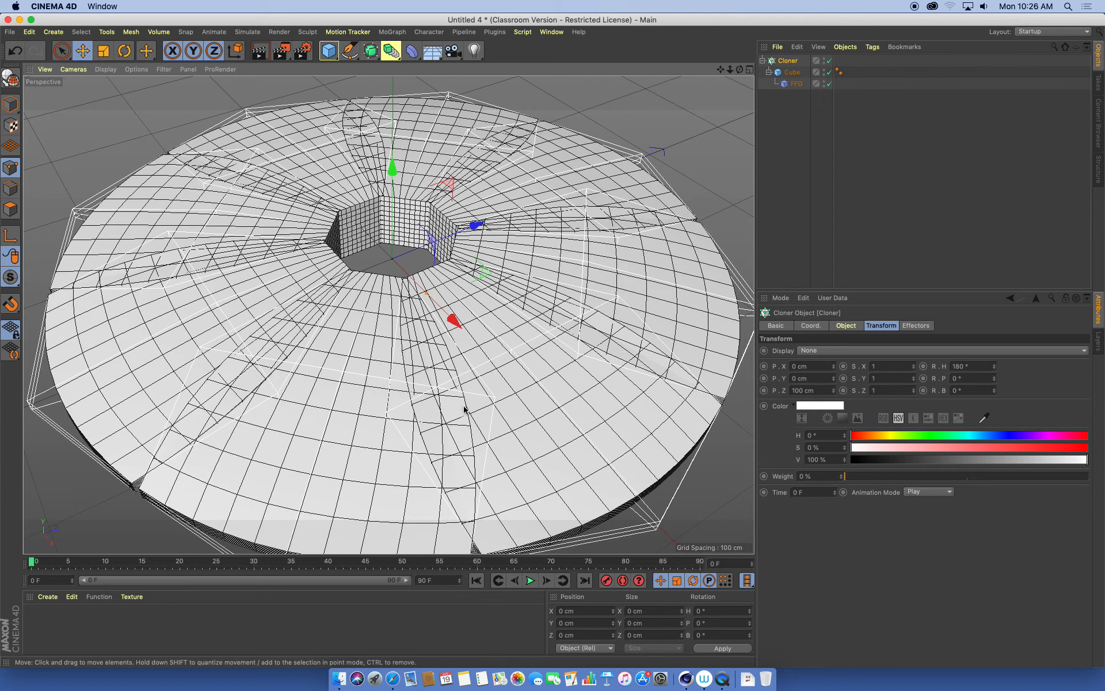
click(829, 60)
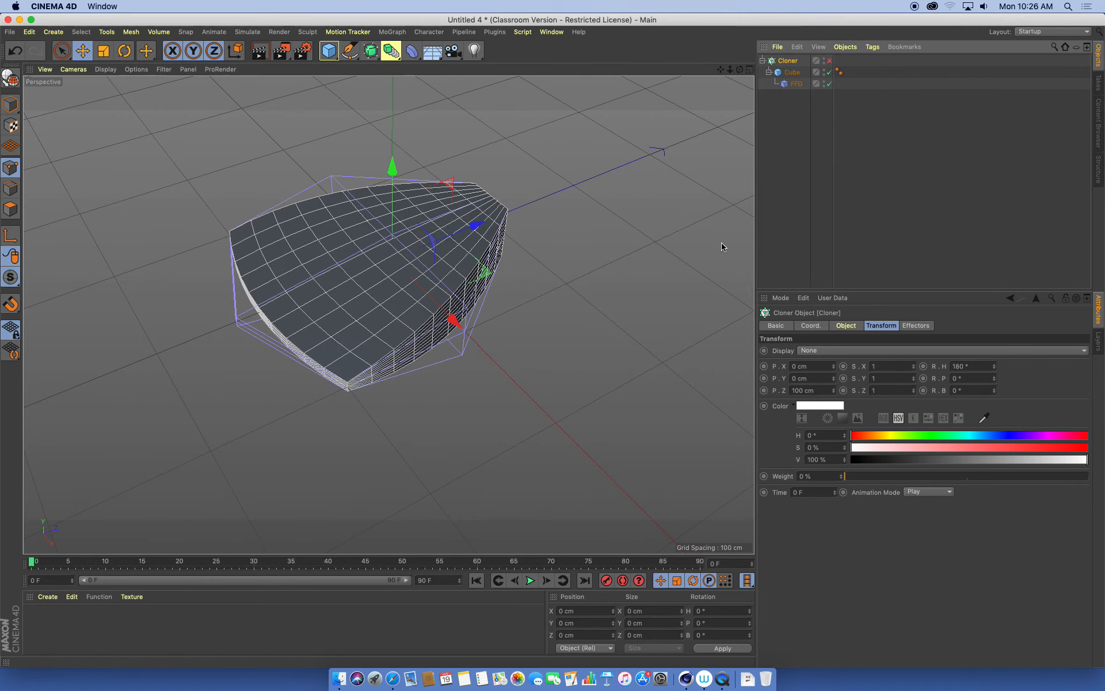
alt+drag(486, 270, 452, 259)
alt+right_drag(451, 259, 468, 350)
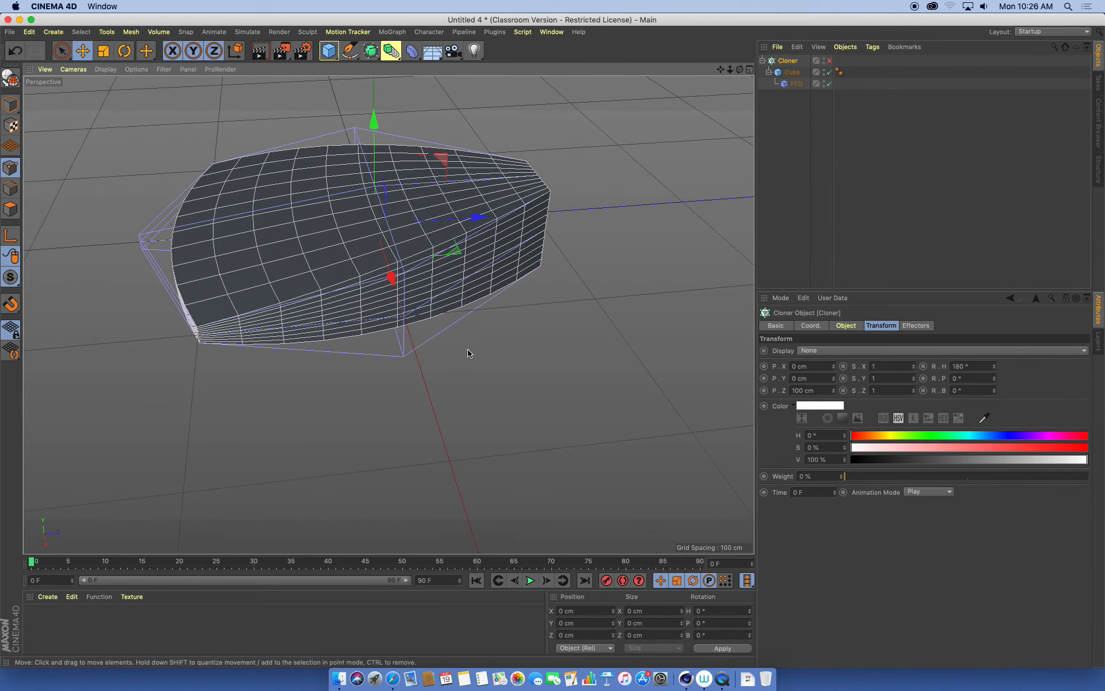
- Select the FFD's middle-row points on both sides of the segment and, with the Cloner enabled, scale them along X to about 129.5 cm
click(797, 84)
alt+drag(496, 332, 515, 319)
click(405, 267)
shift+click(407, 311)
shift+click(406, 353)
alt+drag(357, 262, 230, 288)
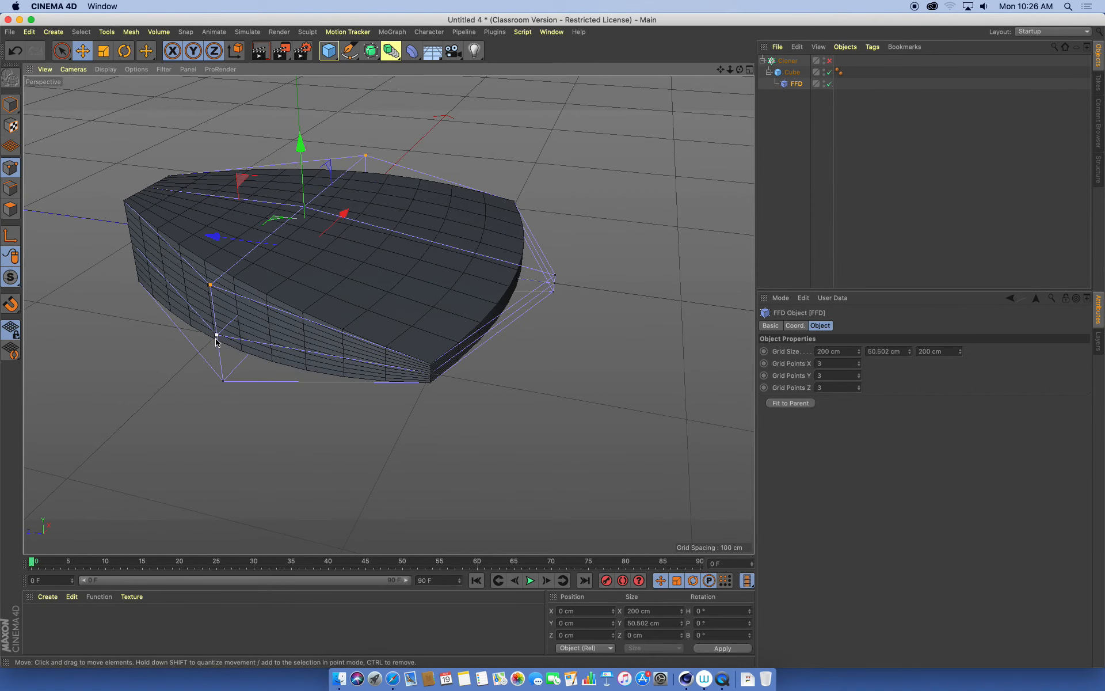
alt+drag(334, 396, 312, 360)
click(95, 49)
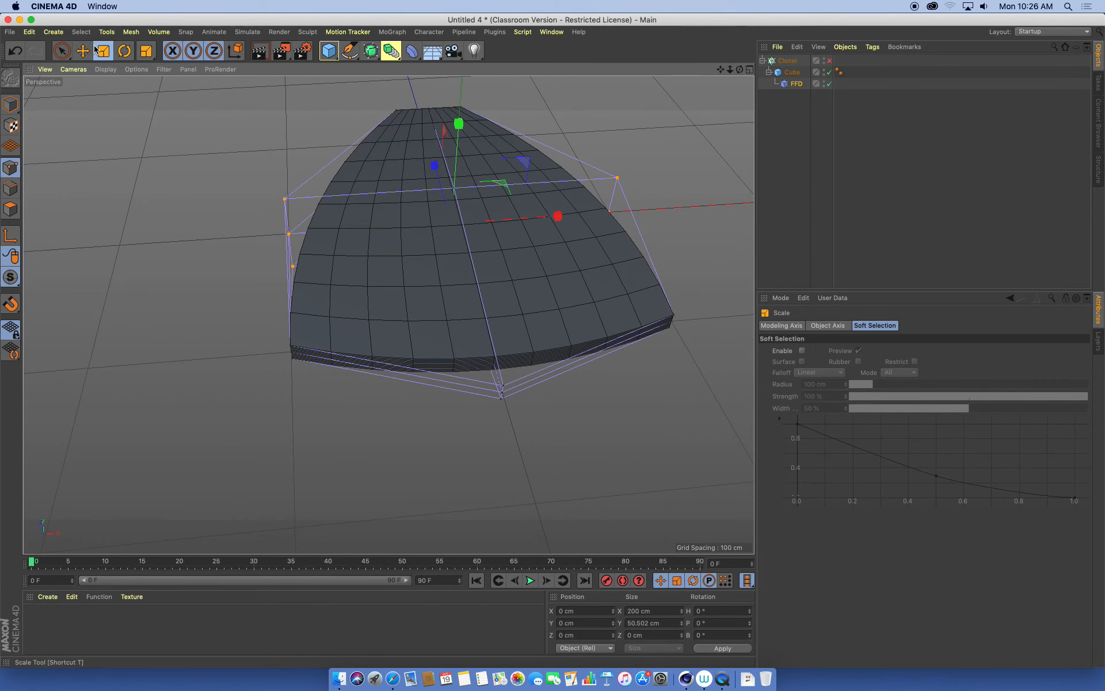
click(830, 61)
alt+middle_drag(670, 150, 660, 177)
scroll(576, 262, down, 3)
drag(578, 249, 543, 255)
alt+drag(520, 336, 543, 287)
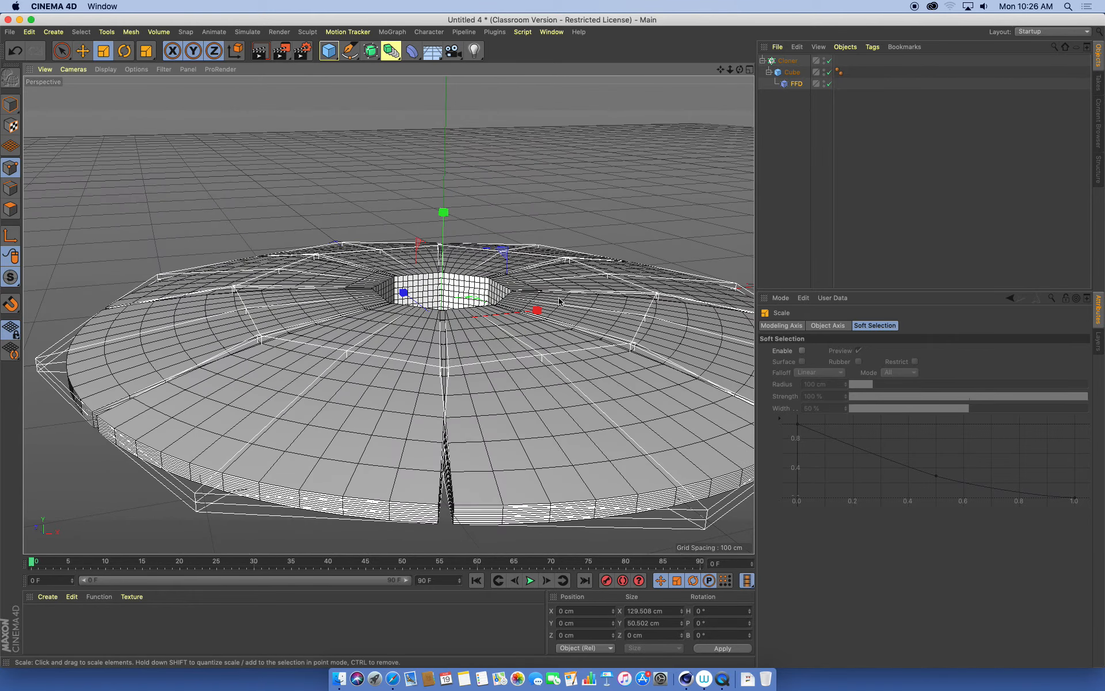
alt+drag(563, 365, 422, 481)
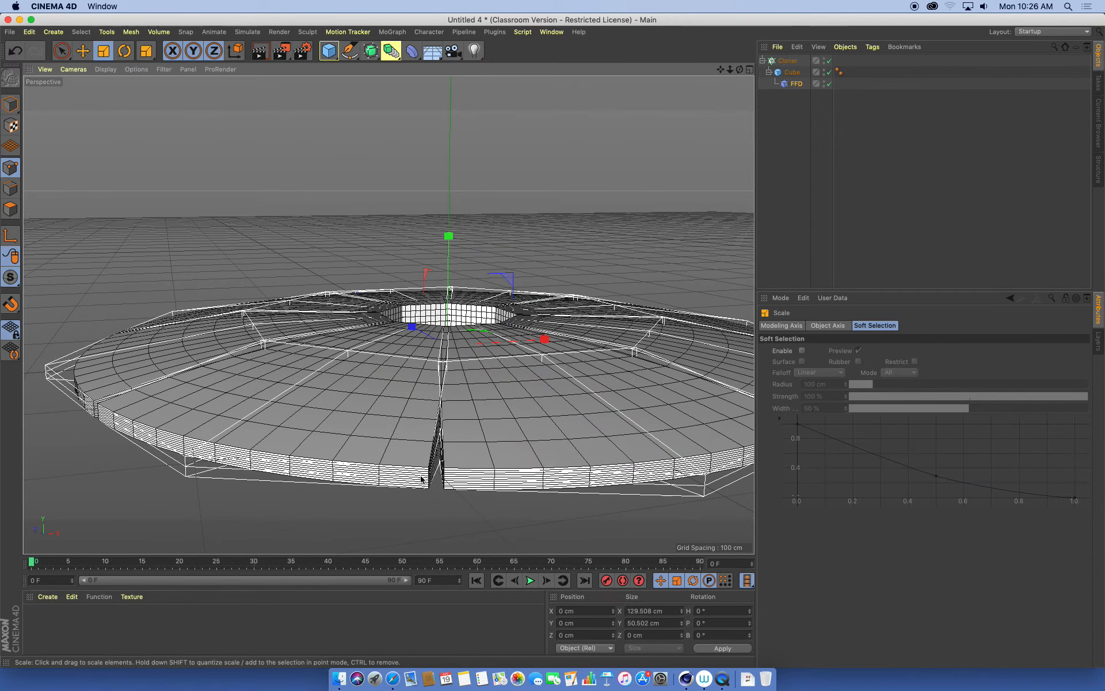
- Select the FFD's outer corner points on both sides and, with the Cloner enabled, scale them along X to about 206 cm to close the gaps
click(829, 60)
alt+drag(403, 334, 338, 442)
click(318, 429)
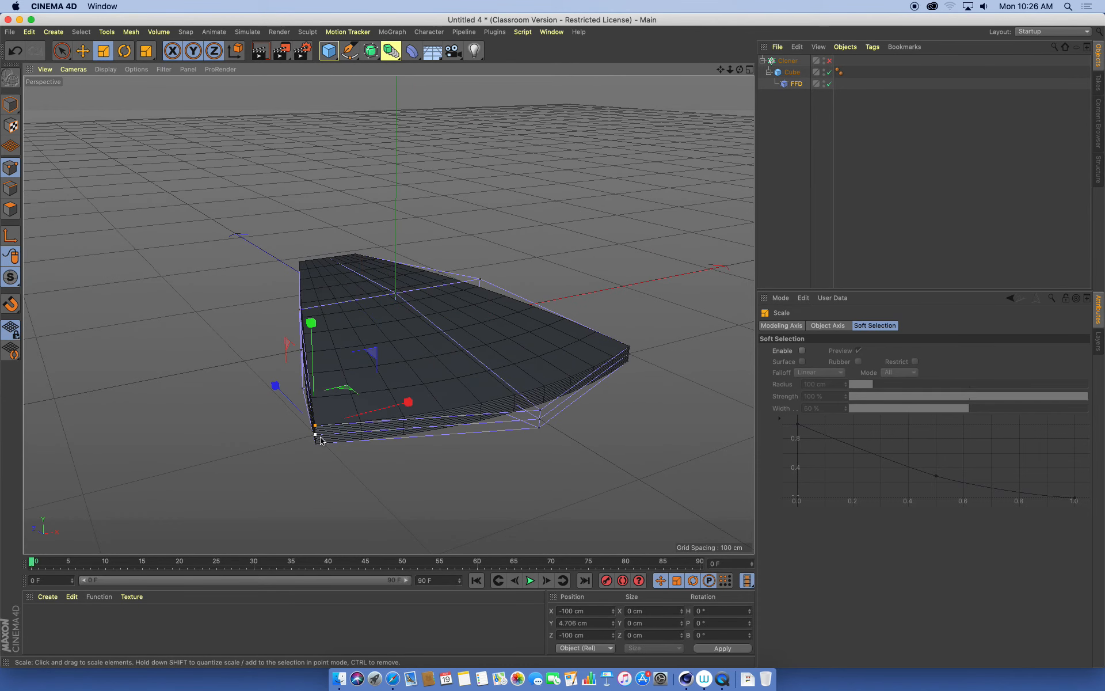
shift+click(318, 444)
shift+click(630, 348)
alt+drag(592, 375, 461, 403)
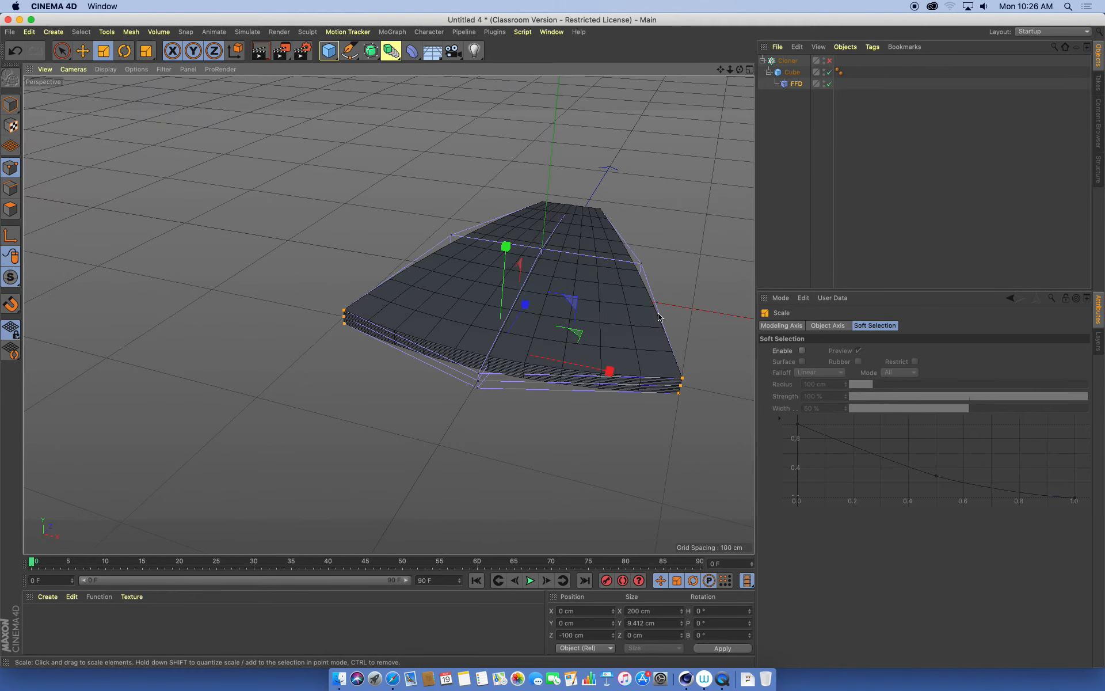
click(829, 61)
drag(630, 367, 521, 379)
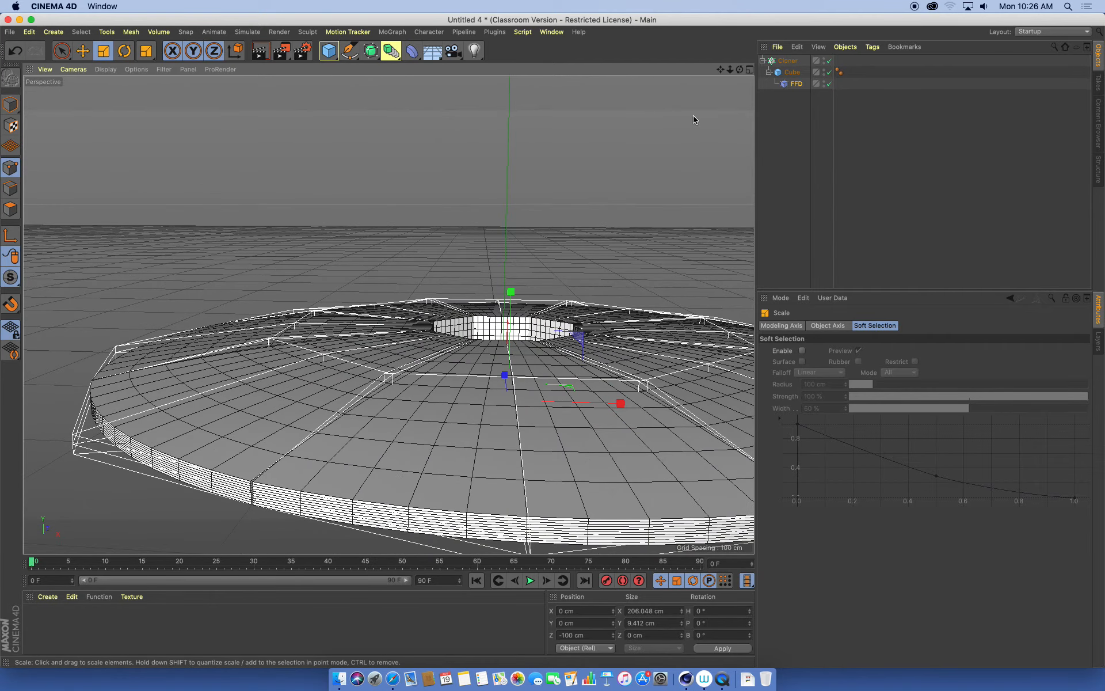
- Disable the Cloner and give the Cube a fillet with a radius of 8.251 cm
click(829, 60)
alt+drag(535, 276, 394, 195)
click(792, 72)
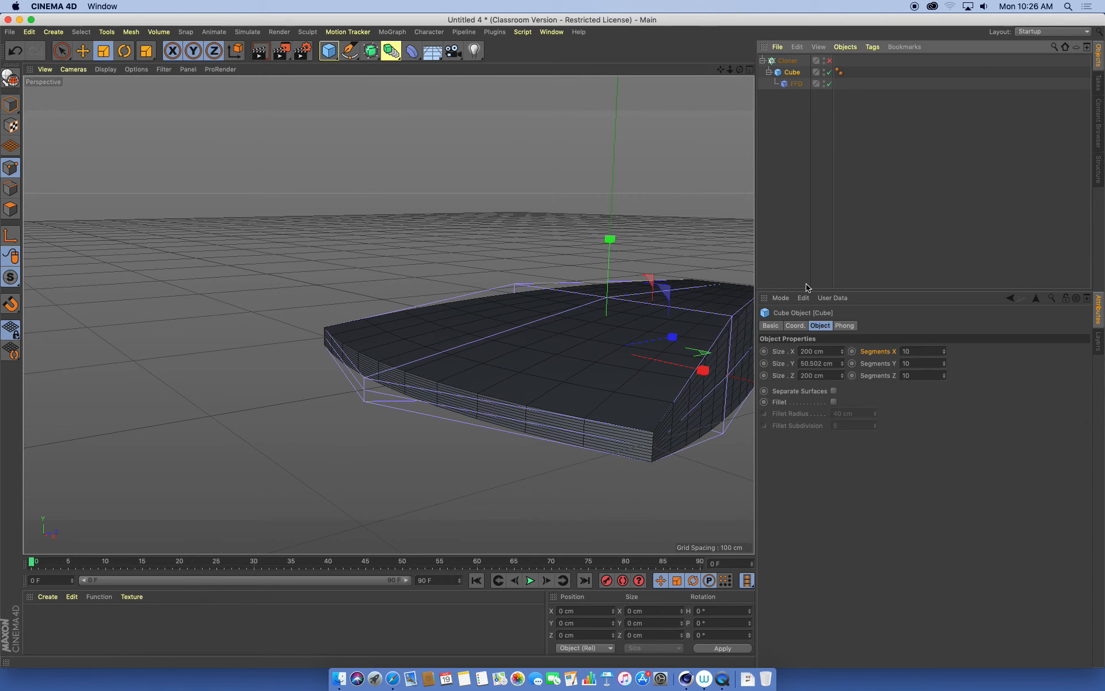
alt+middle_drag(622, 328, 455, 303)
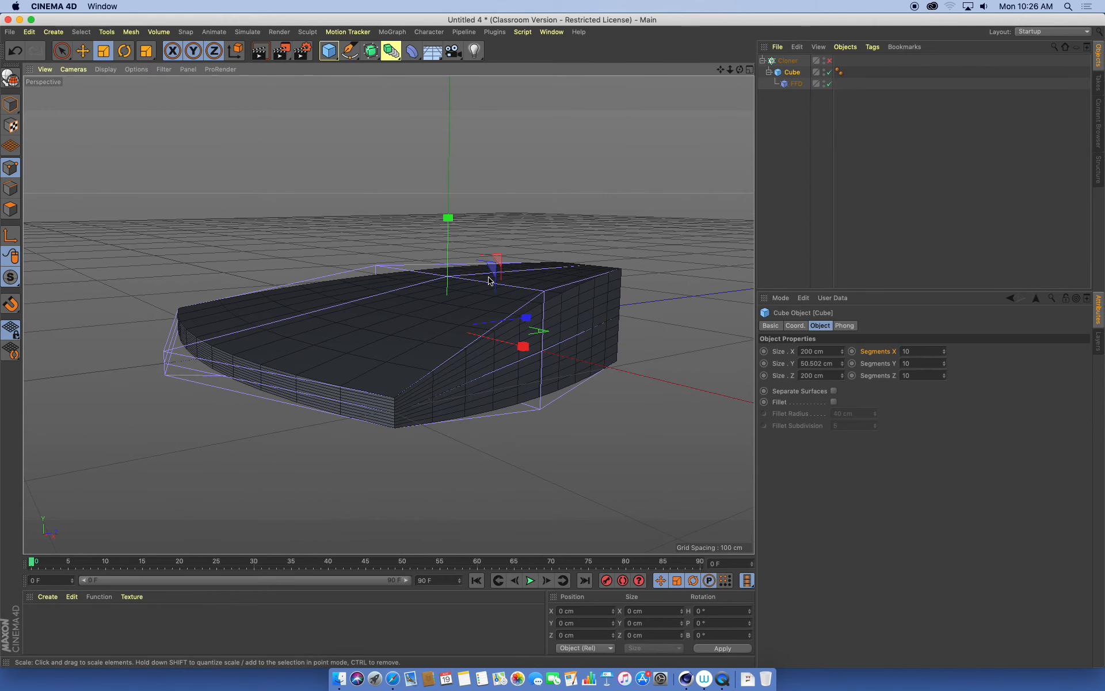
alt+drag(488, 278, 506, 276)
click(833, 402)
alt+drag(530, 382, 489, 365)
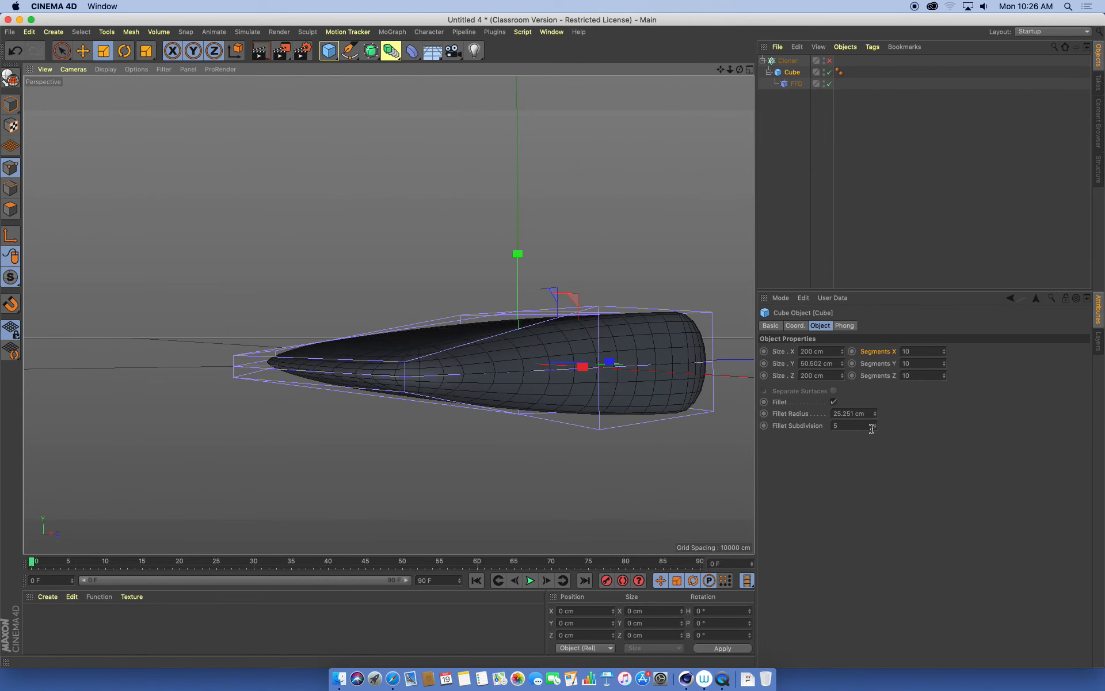
mouse_move(876, 415)
mouse_down()
mouse_move(876, 438)
mouse_move(876, 398)
mouse_up()
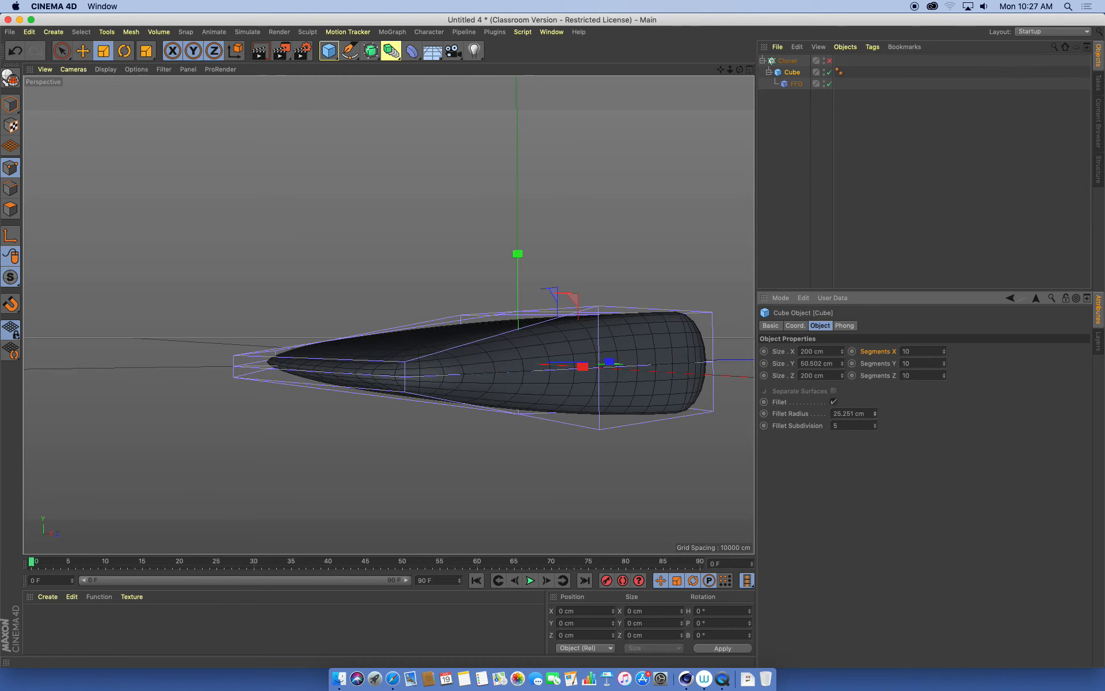
drag(875, 413, 875, 420)
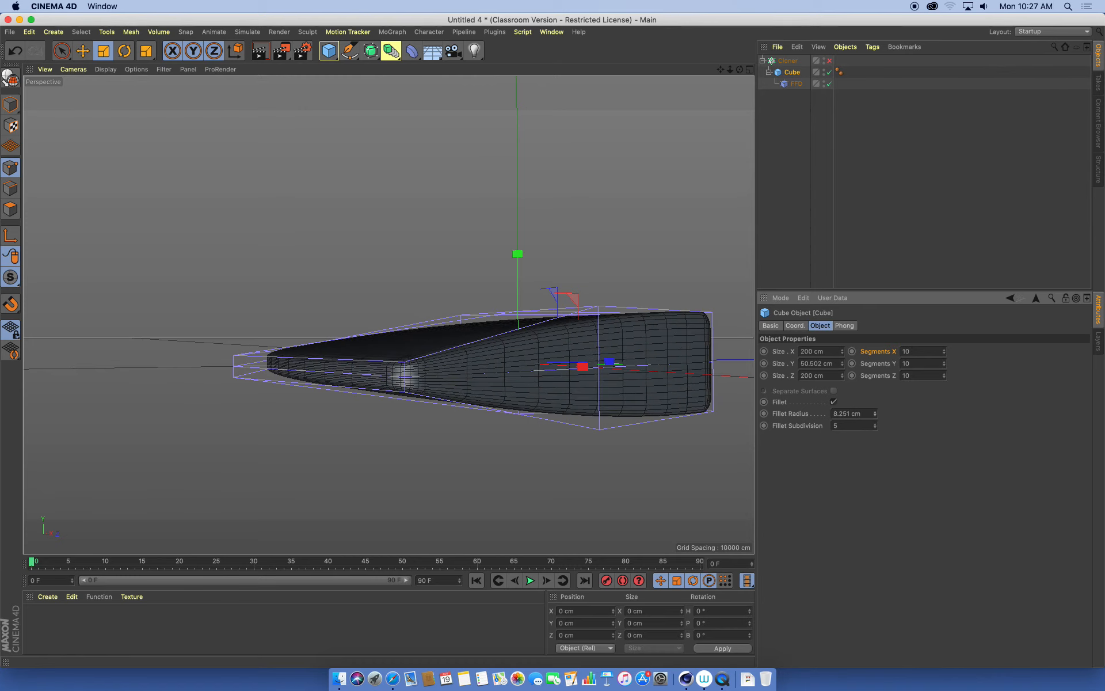
alt+drag(546, 229, 602, 287)
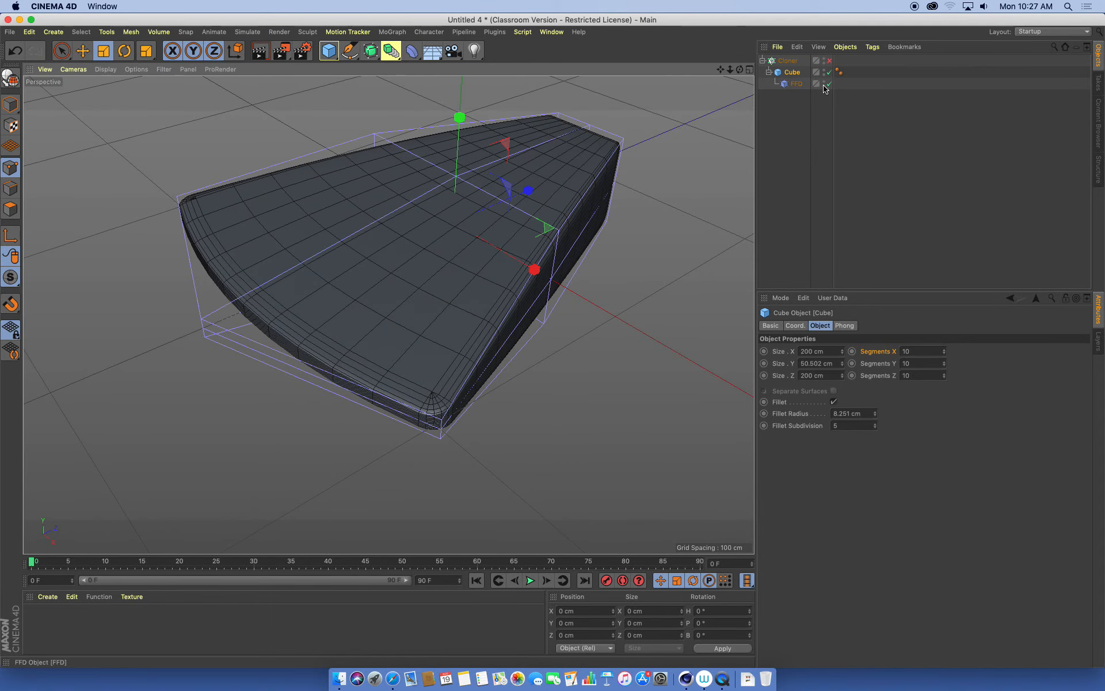
- Enable the Cloner and inspect the rounded segments around the ring and its central hole
click(830, 61)
scroll(587, 281, down, 5)
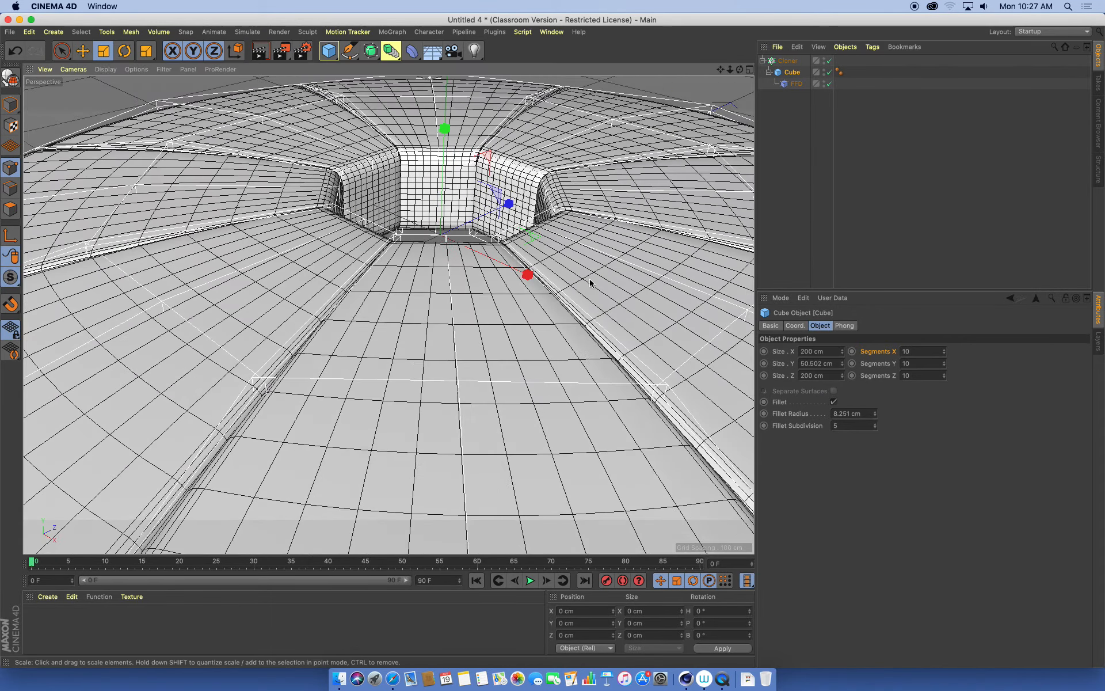
alt+drag(531, 329, 491, 375)
alt+drag(270, 173, 434, 374)
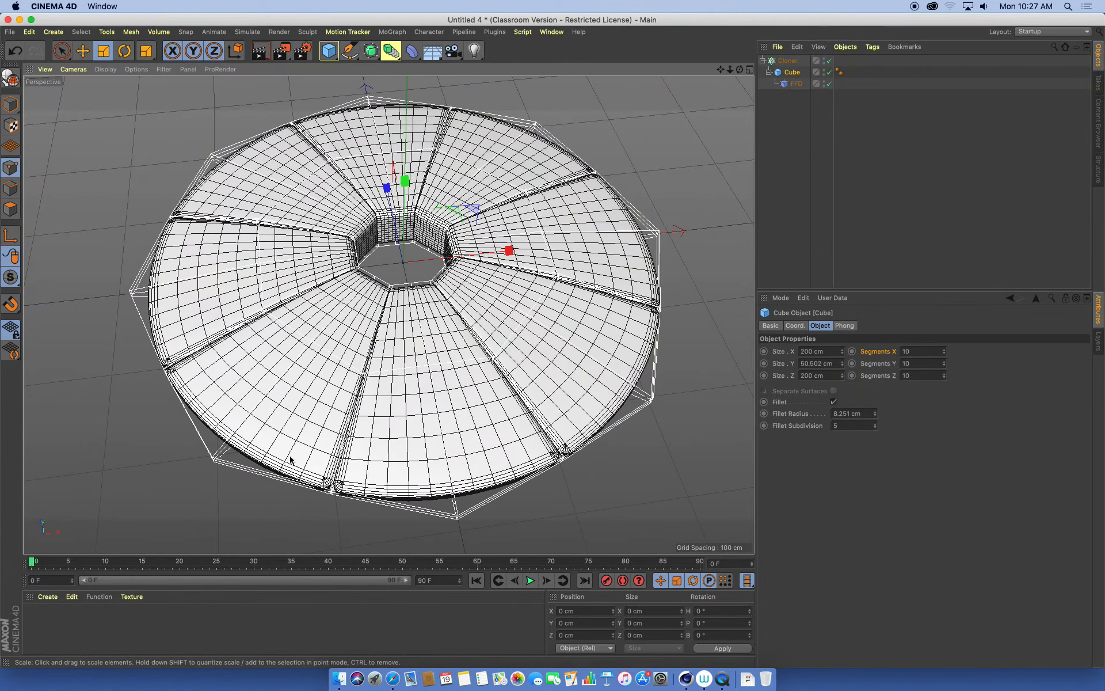
alt+drag(404, 334, 390, 346)
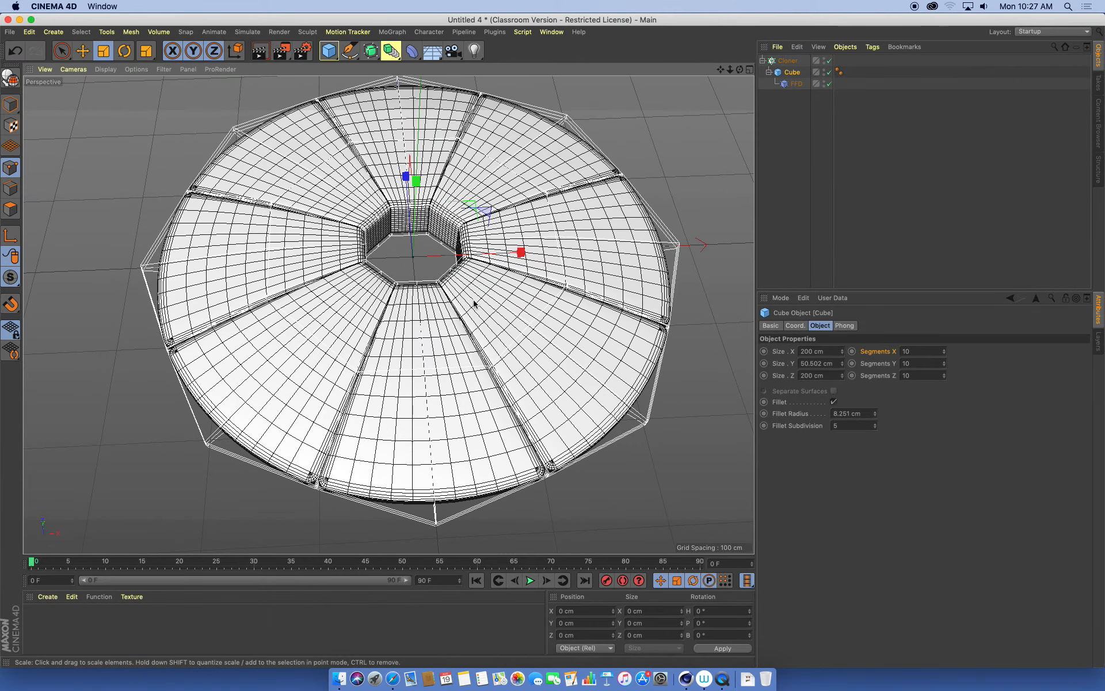
alt+drag(474, 303, 471, 295)
- Select the Cube and switch from point editing to Model mode
click(795, 84)
click(793, 73)
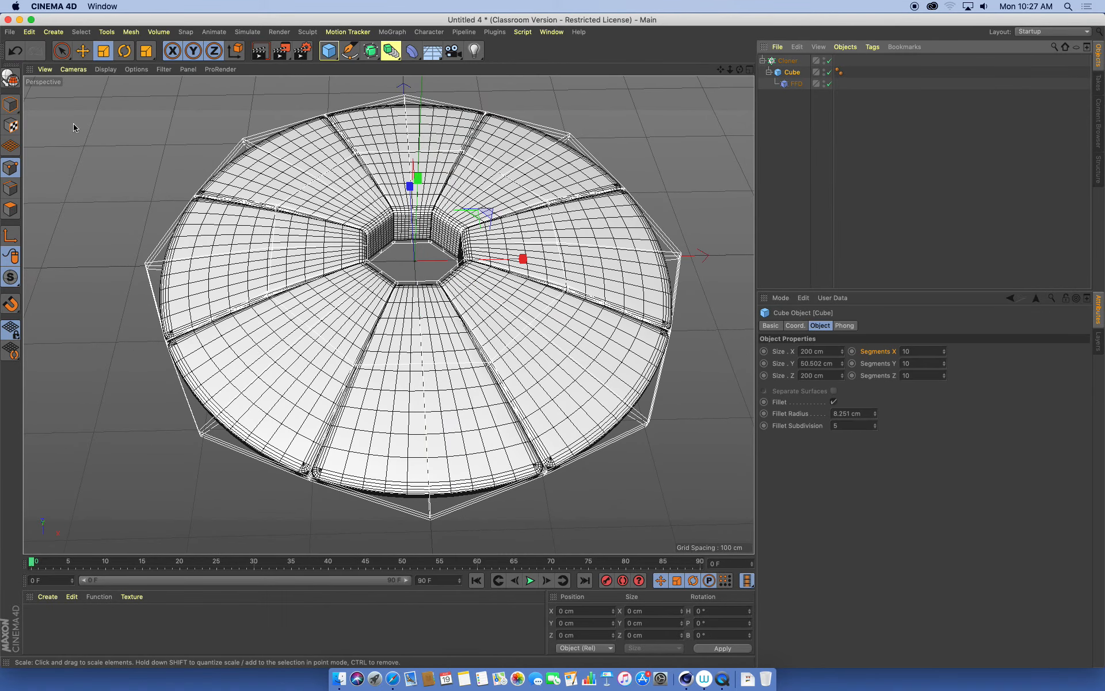
click(17, 107)
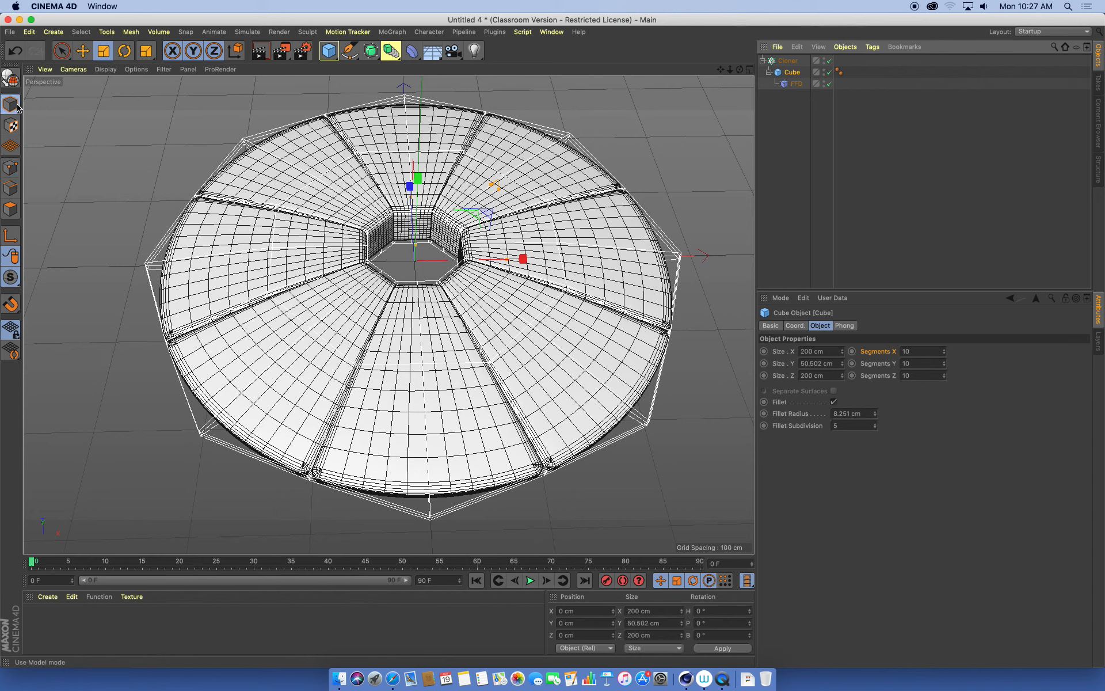
right_click(724, 679)
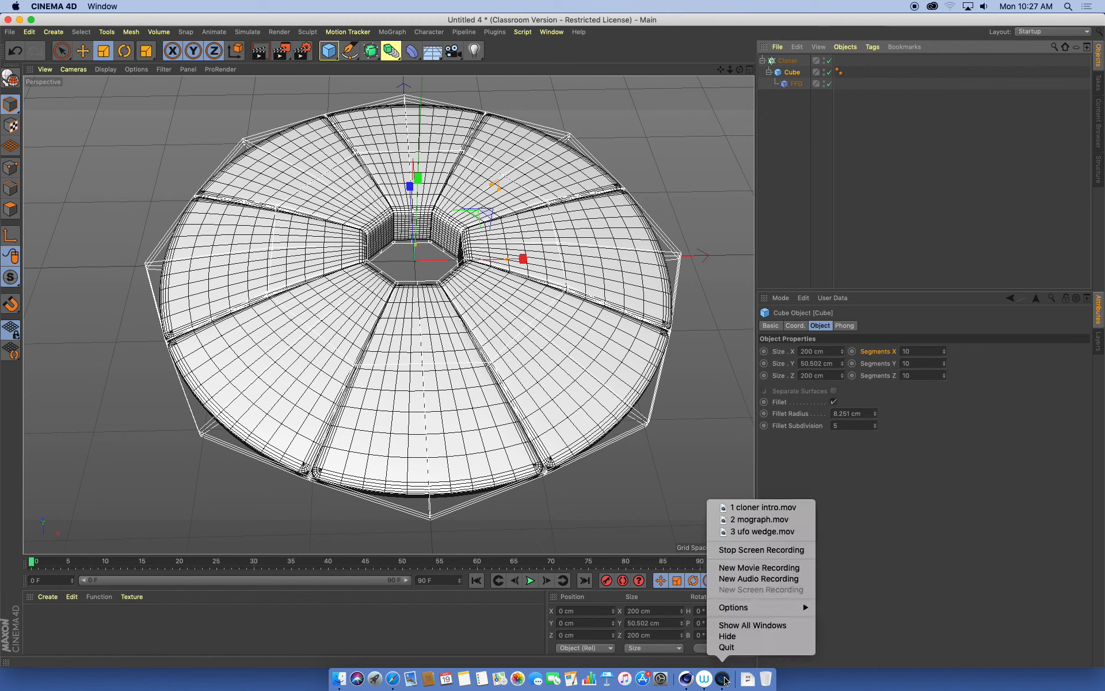